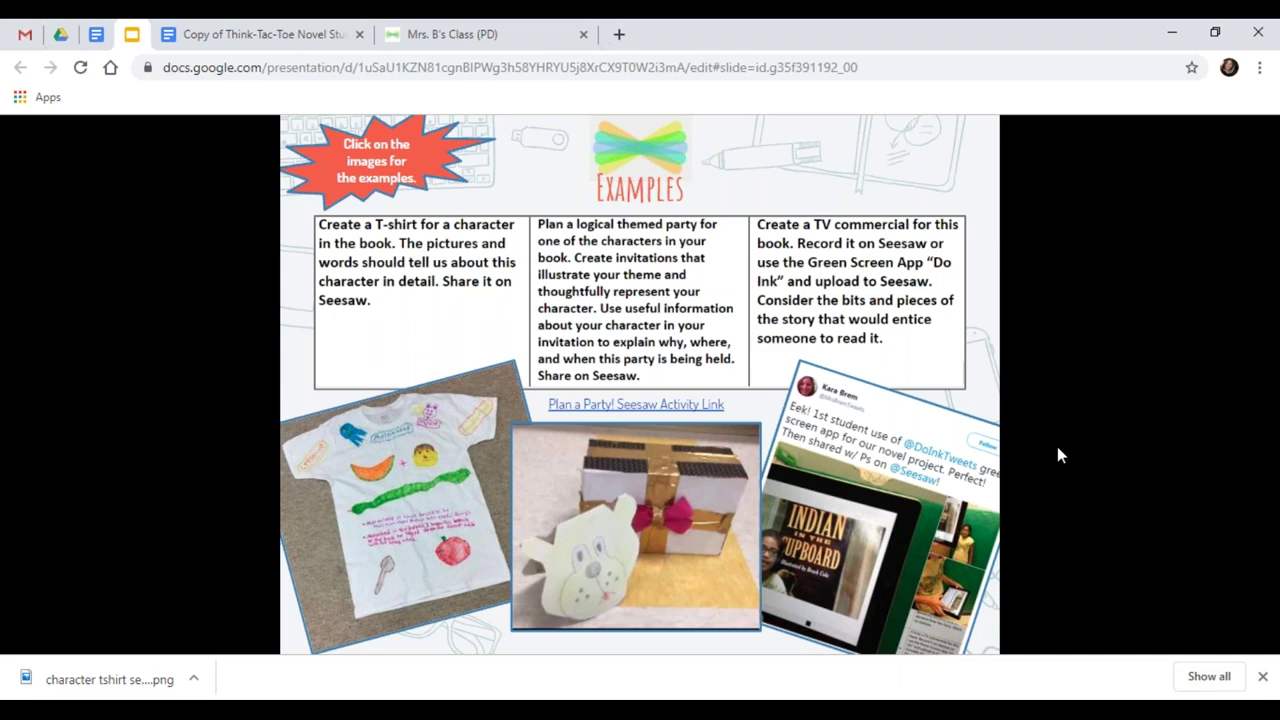
Advance the presentation to the activity-creation slide, and switch to the class journal in Seesaw.
{"action": "key", "text": "Right"}
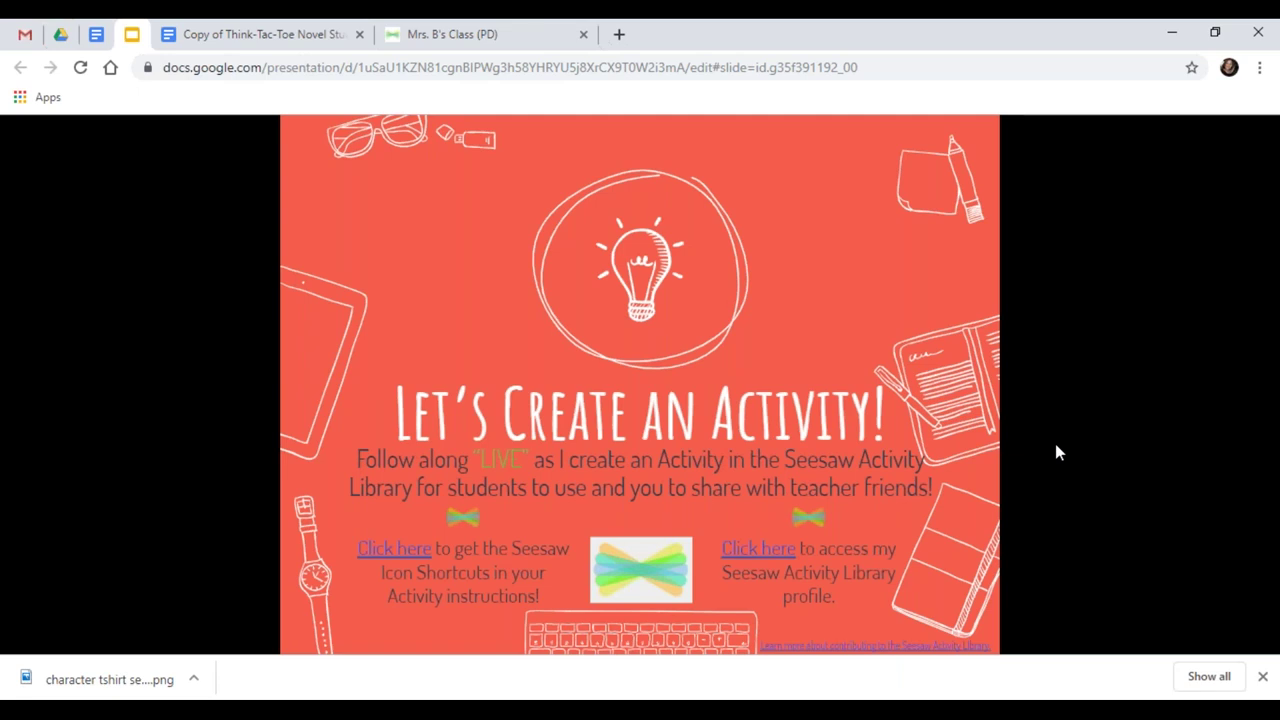
{"action": "left_click", "coordinate": [416, 33]}
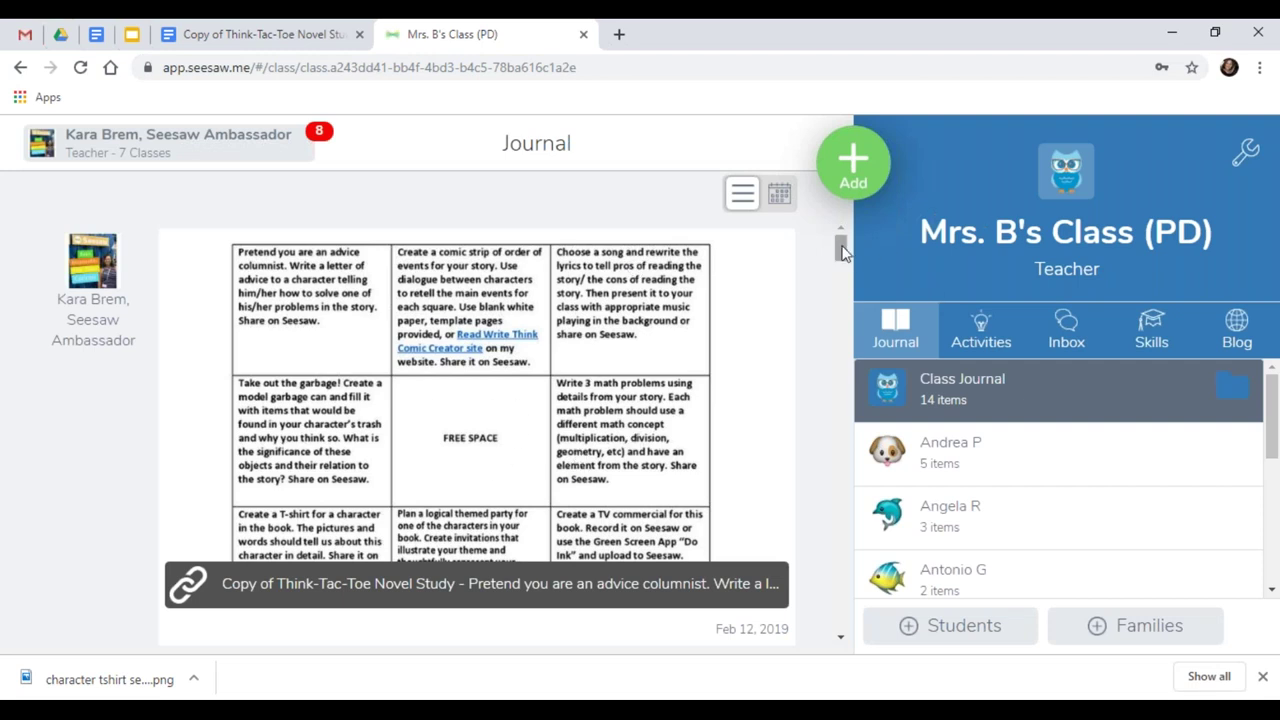
{"action": "left_click_drag", "start_coordinate": [842, 252], "coordinate": [845, 258]}
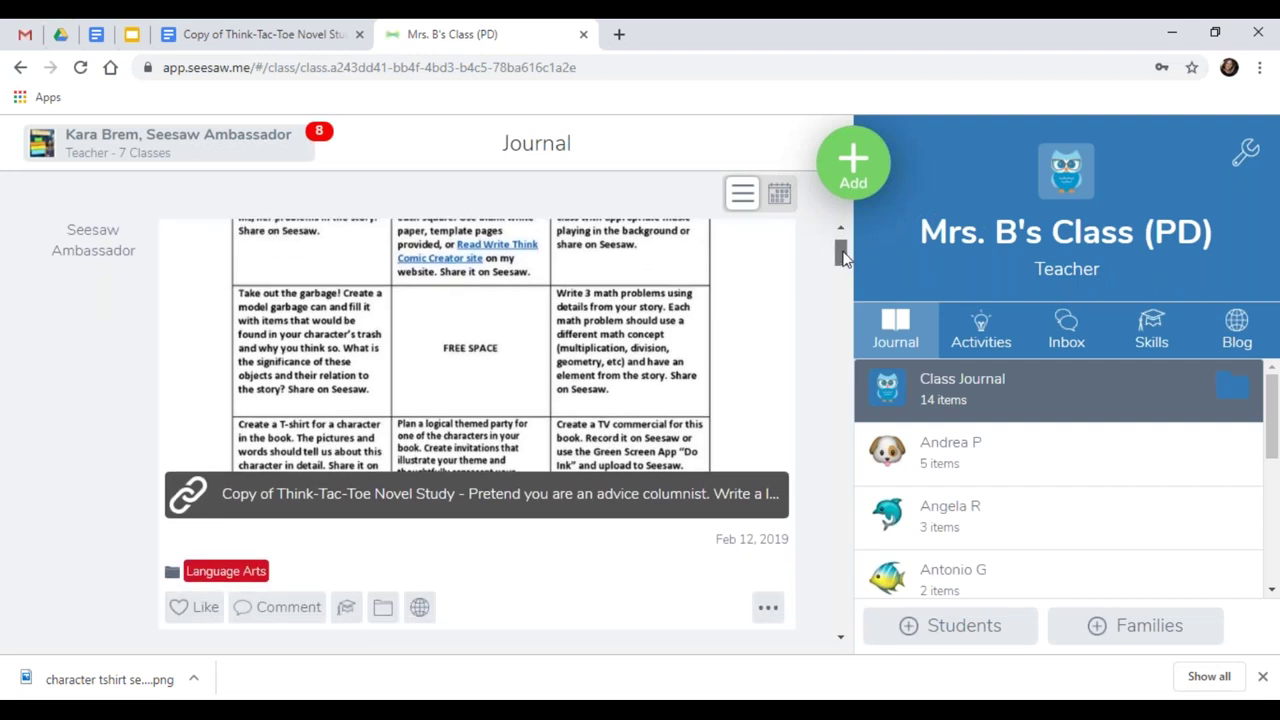
{"action": "scroll", "coordinate": [845, 258], "scroll_direction": "up", "scroll_amount": 1}
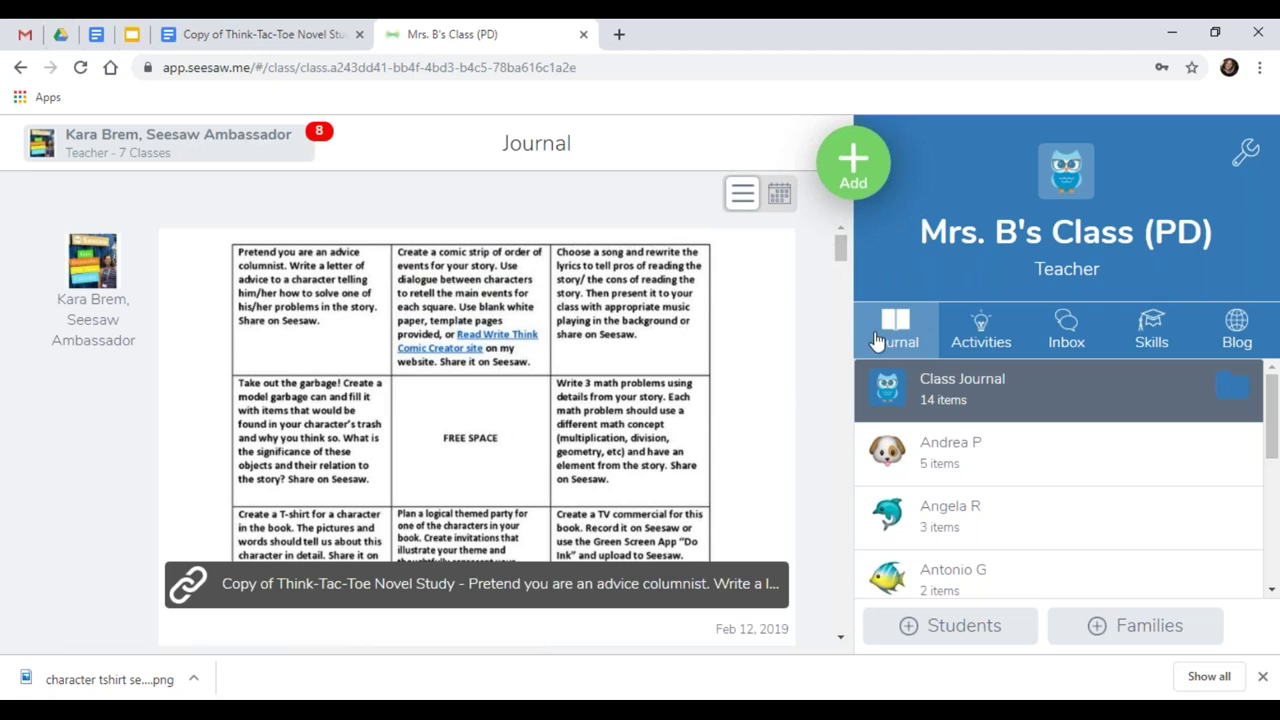
Go from the class activities to My Library in the Activity Library and create a new activity named "Character T-Shirt".
{"action": "left_click", "coordinate": [981, 341]}
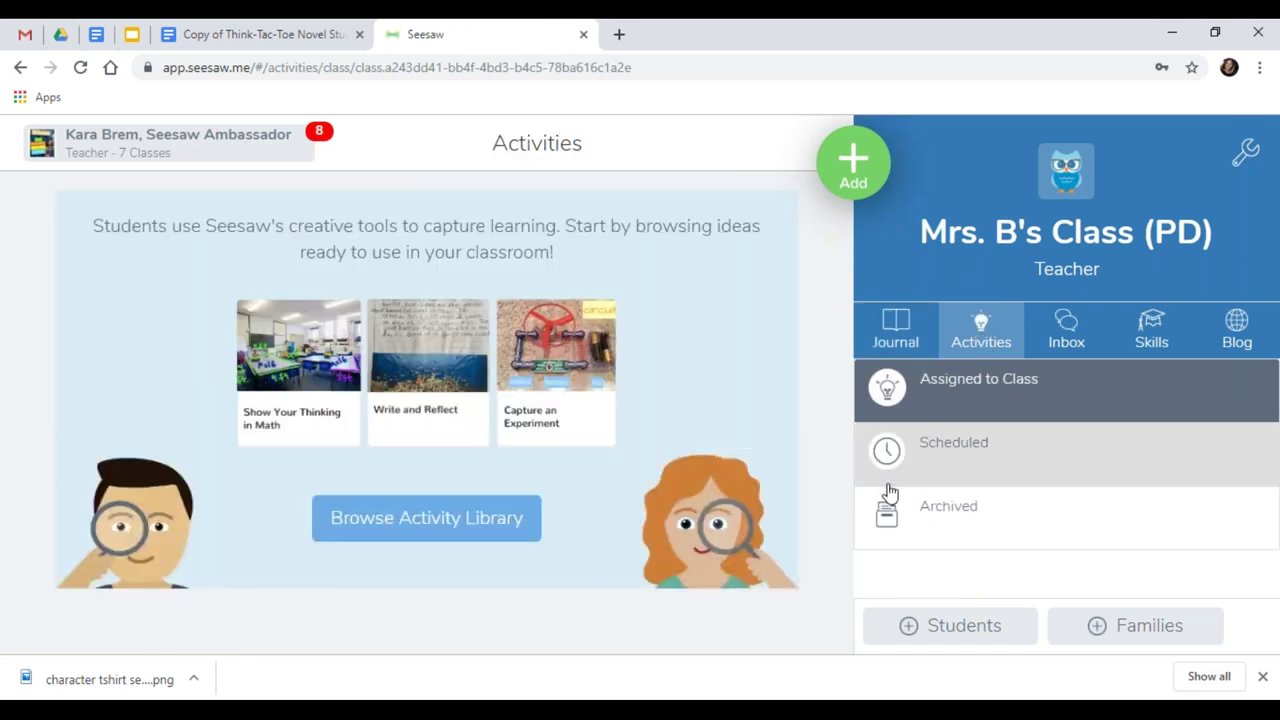
{"action": "left_click", "coordinate": [438, 527]}
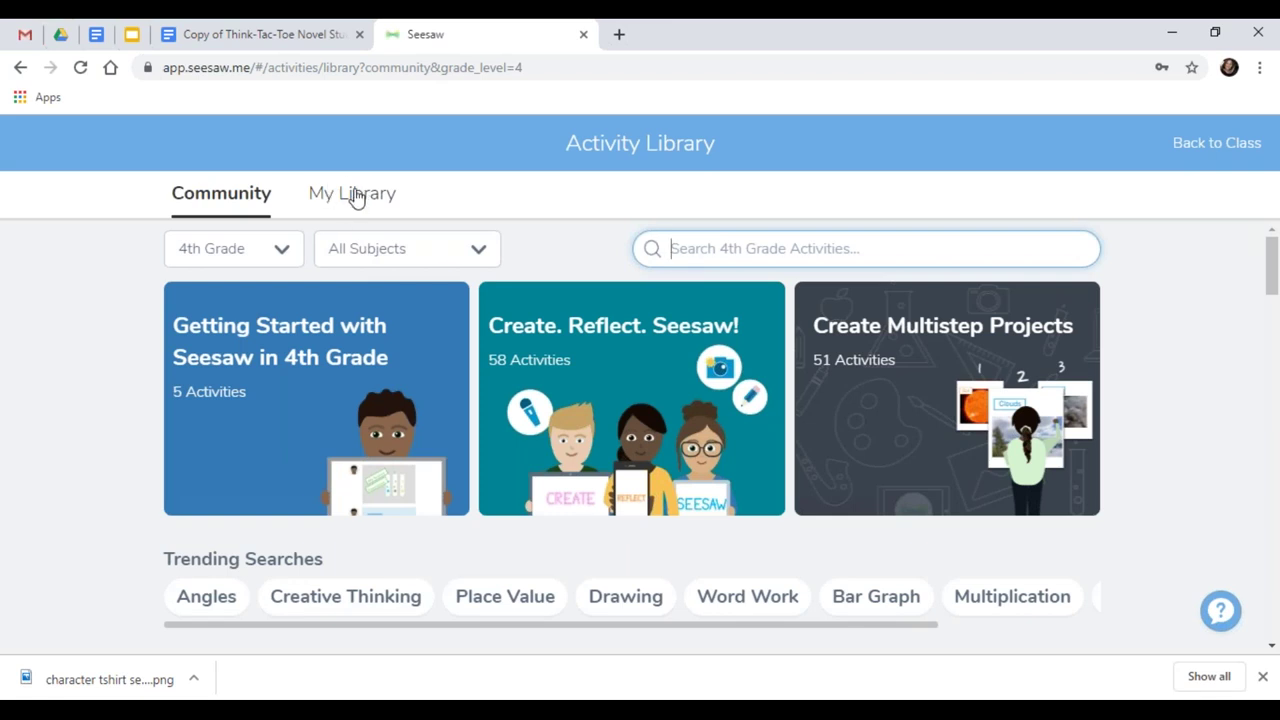
{"action": "left_click", "coordinate": [351, 197]}
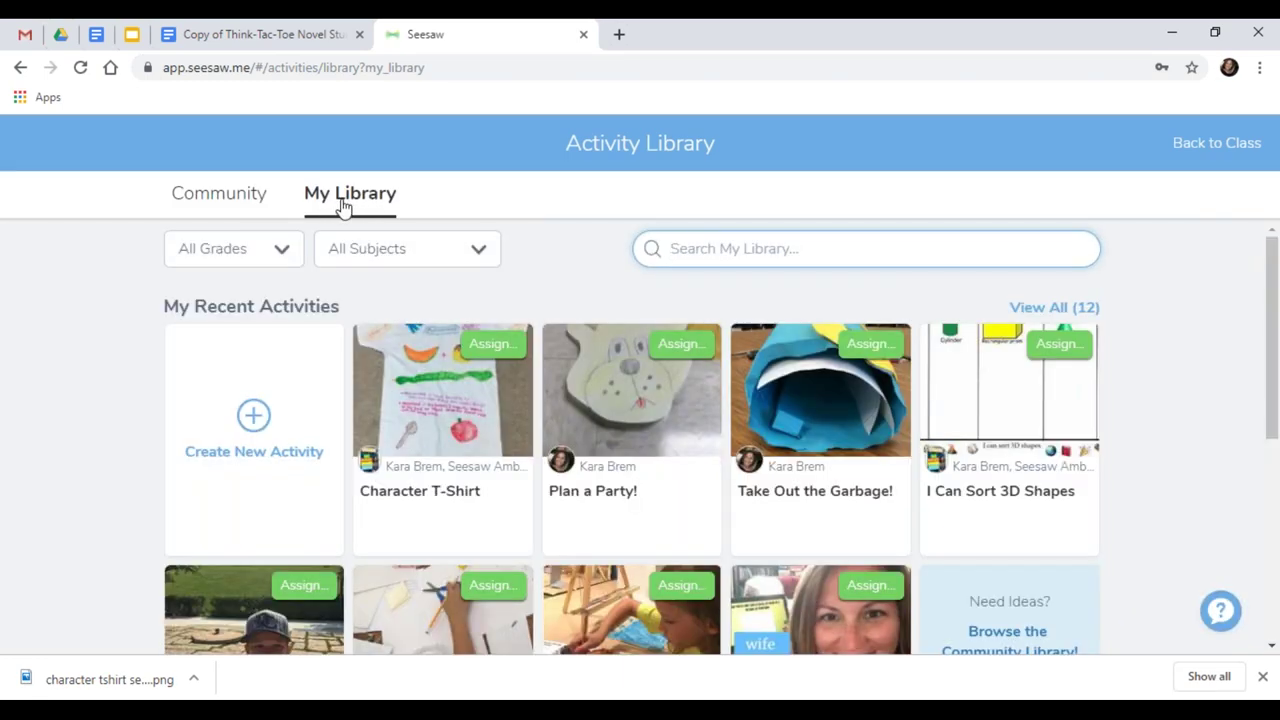
{"action": "left_click", "coordinate": [255, 420]}
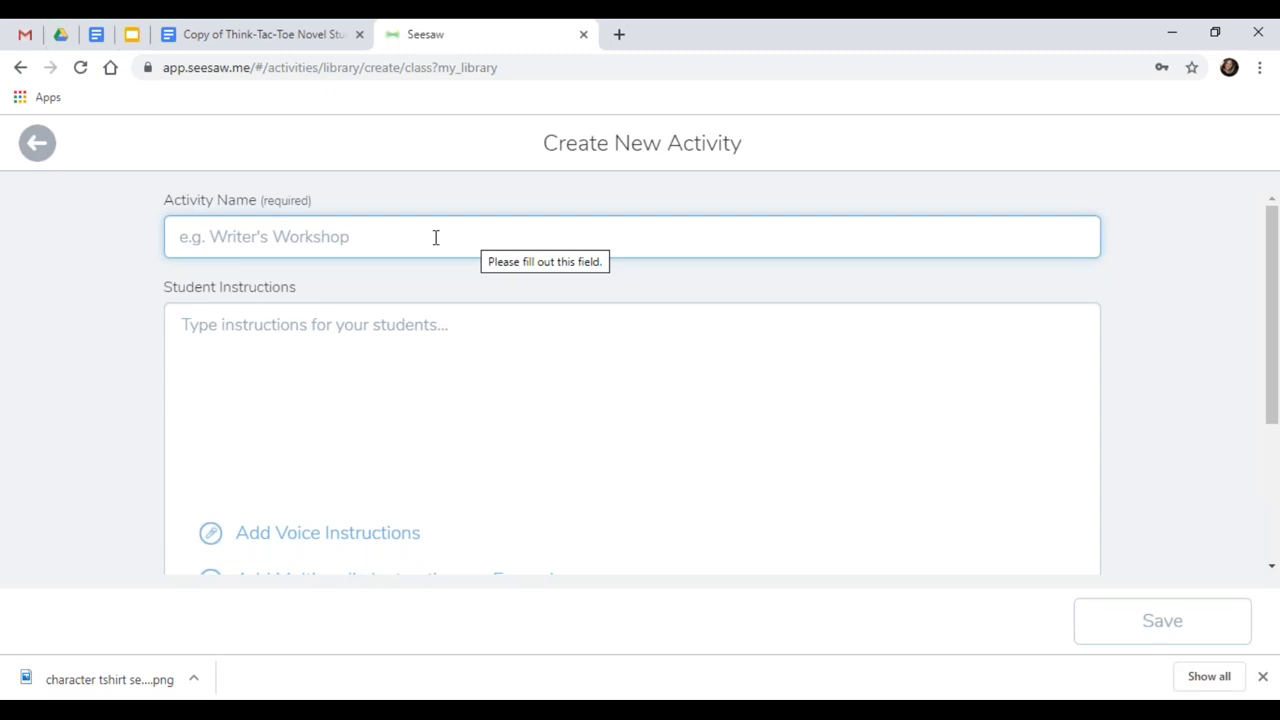
{"action": "type", "text": "C"}
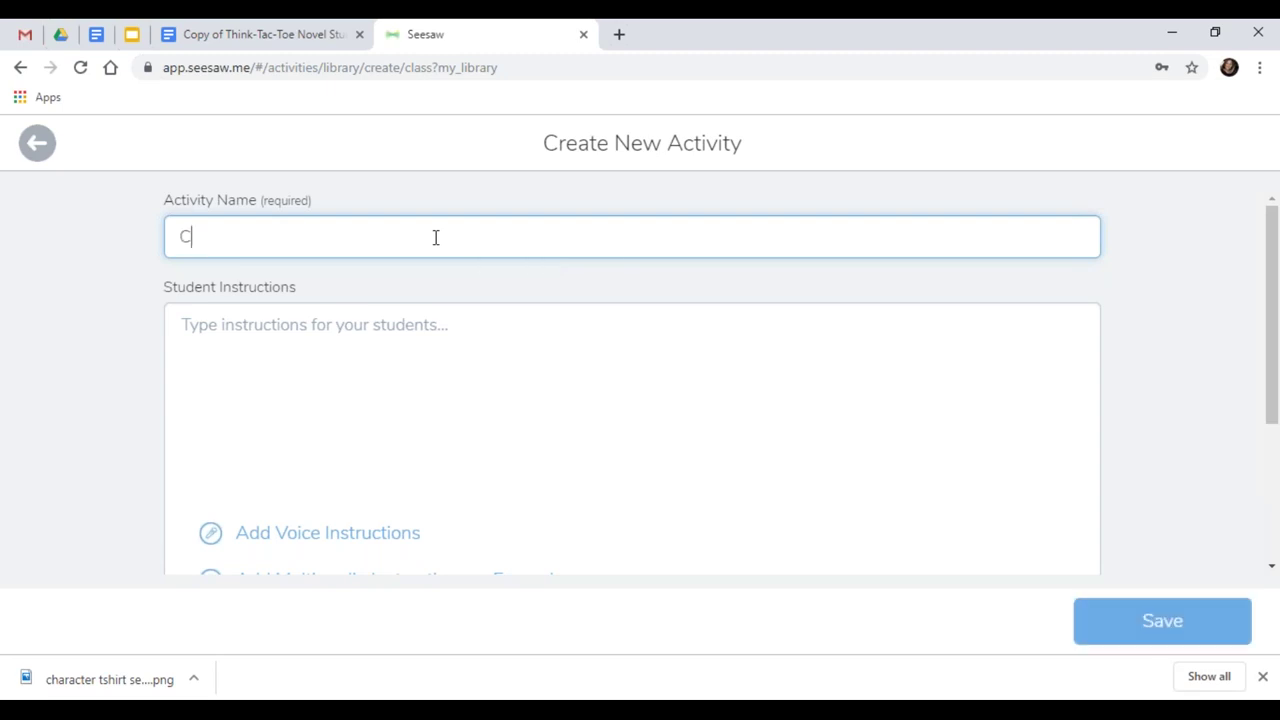
{"action": "type", "text": "haracter T-Shirt"}
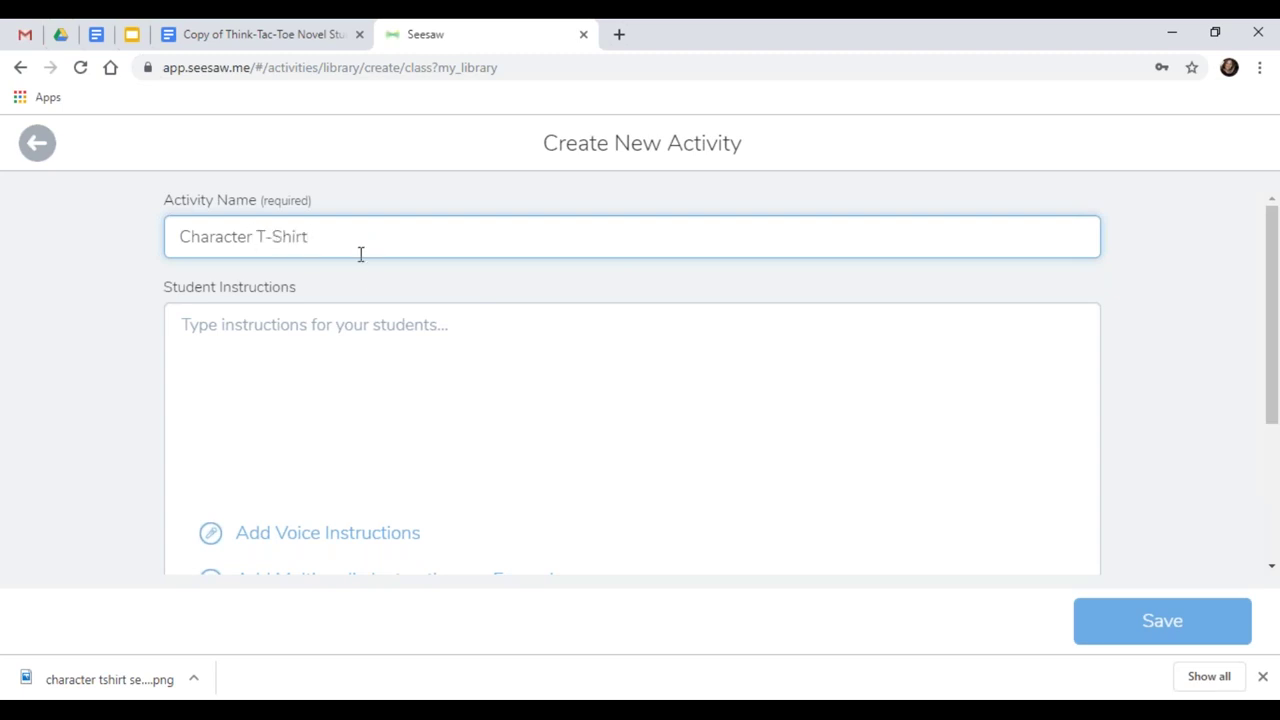
Begin the student instructions with "1. Create a t-shirt for a character in the book. The pictures and words on the t-shirt".
{"action": "left_click", "coordinate": [349, 324]}
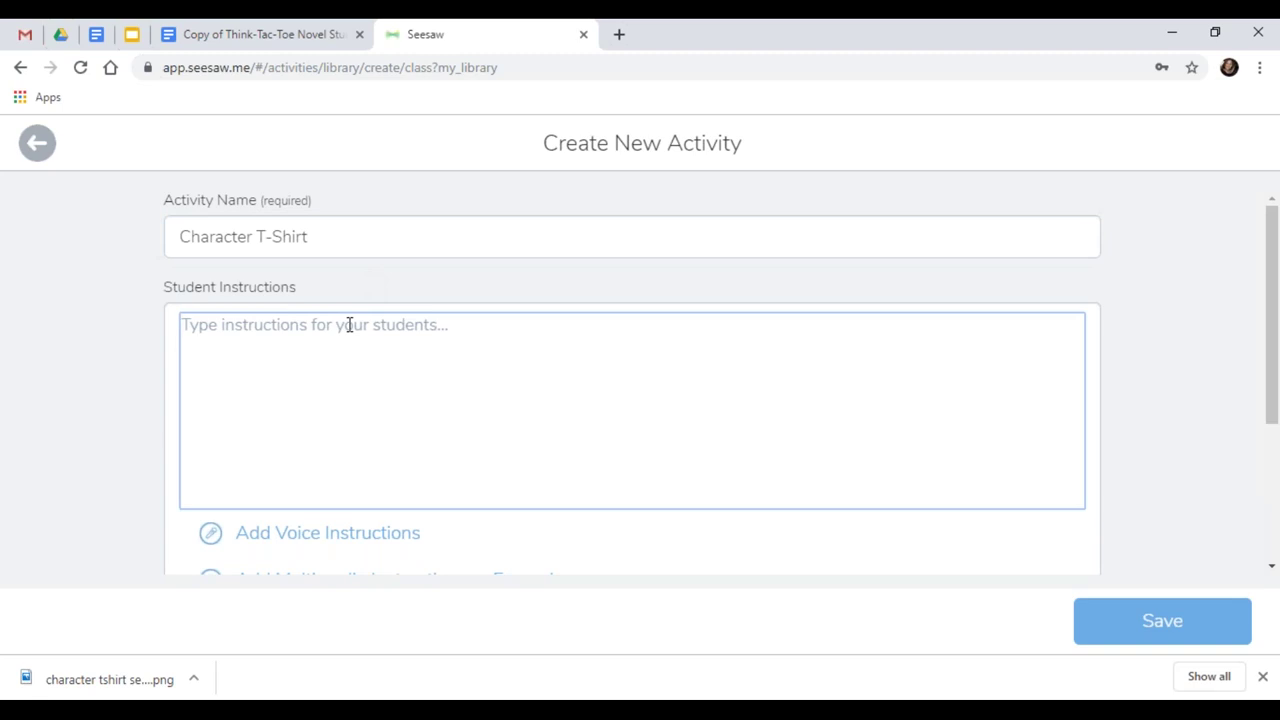
{"action": "type", "text": "1. "}
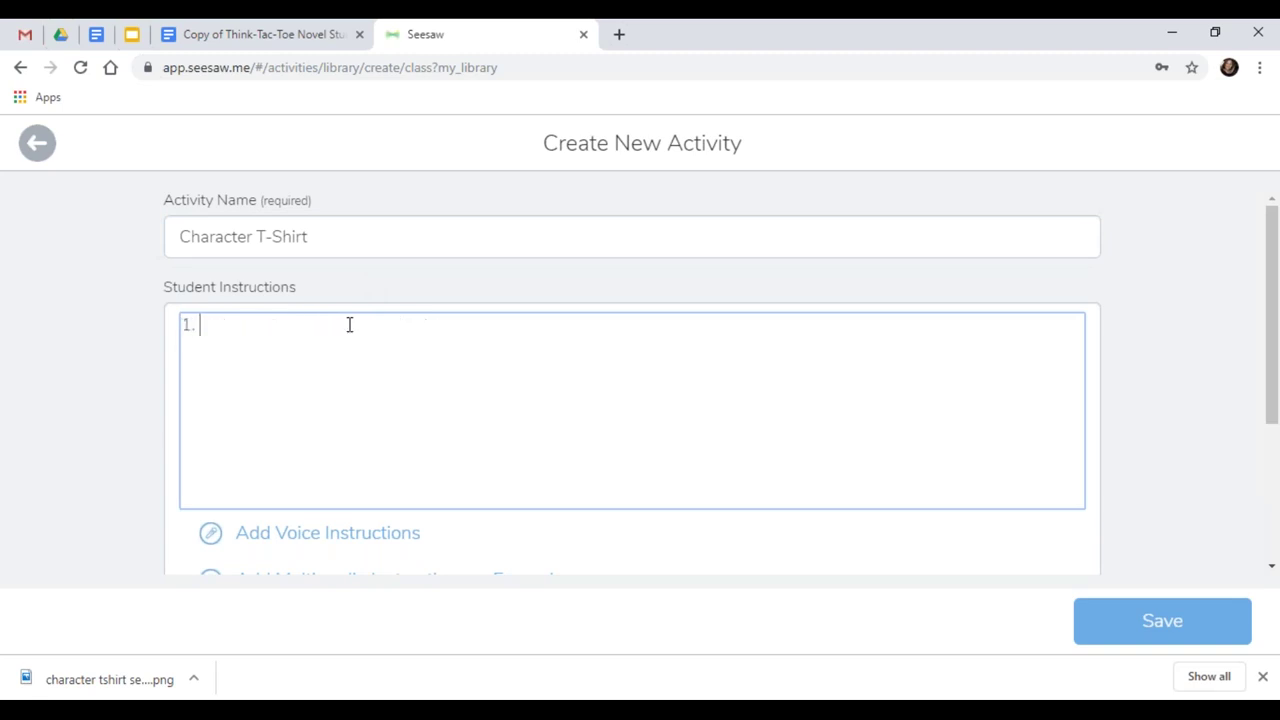
{"action": "type", "text": "Create a t-shirt for a"}
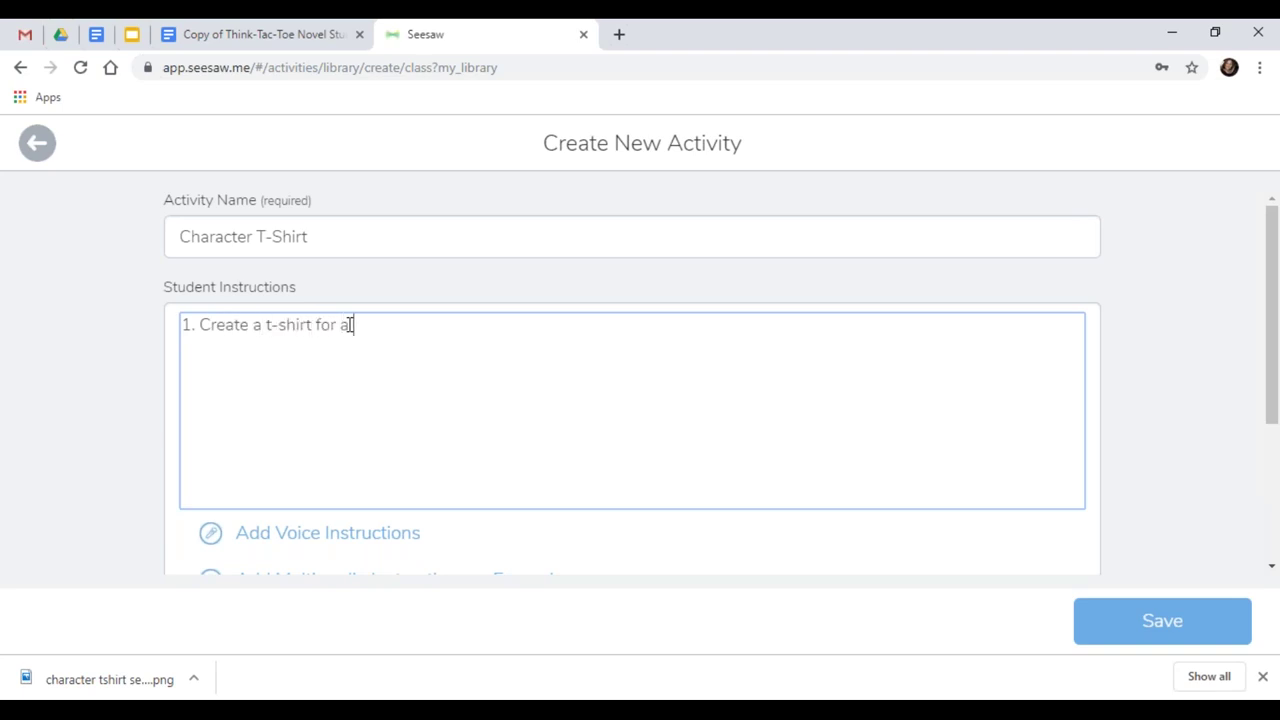
{"action": "type", "text": " character in t"}
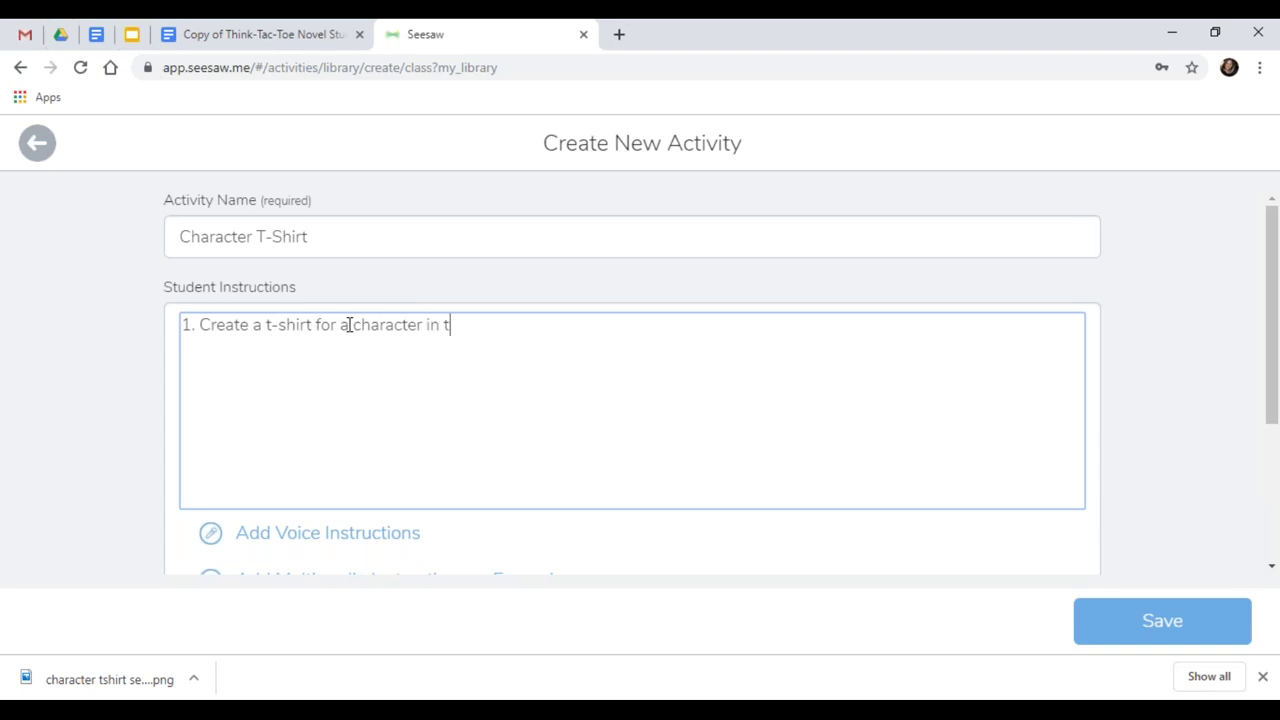
{"action": "type", "text": "he book. The pict"}
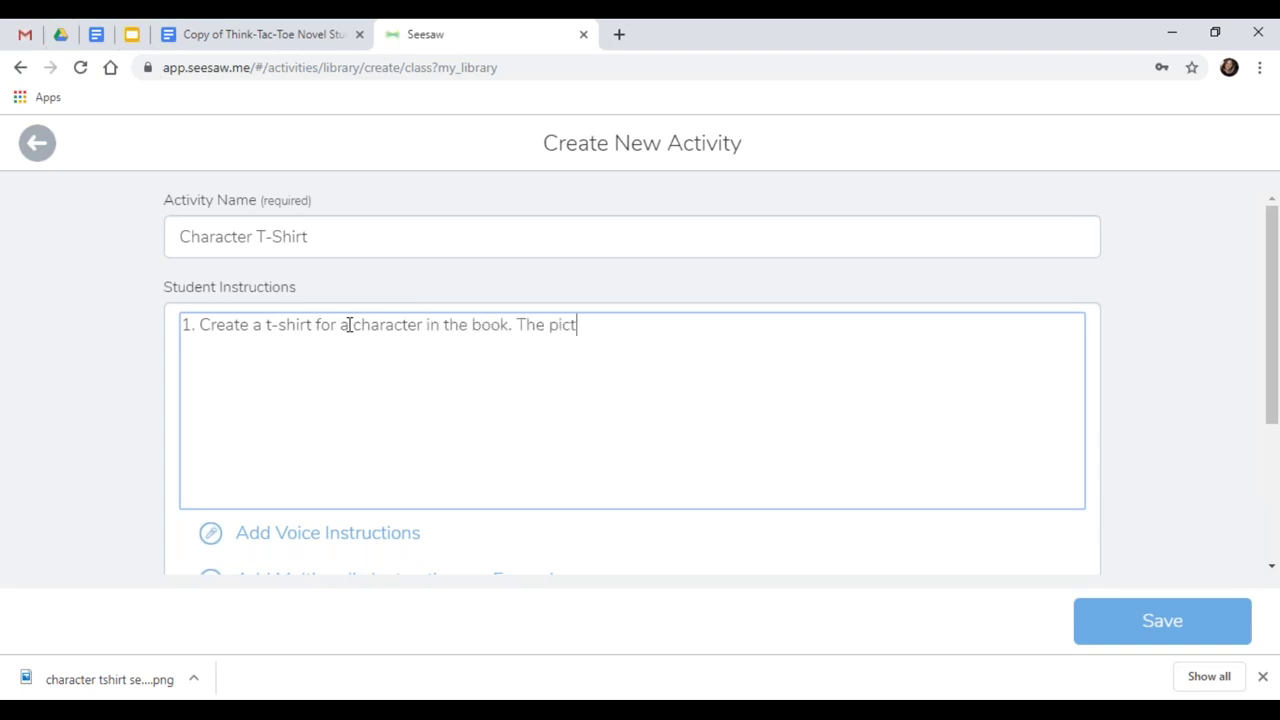
{"action": "type", "text": "ures and words "}
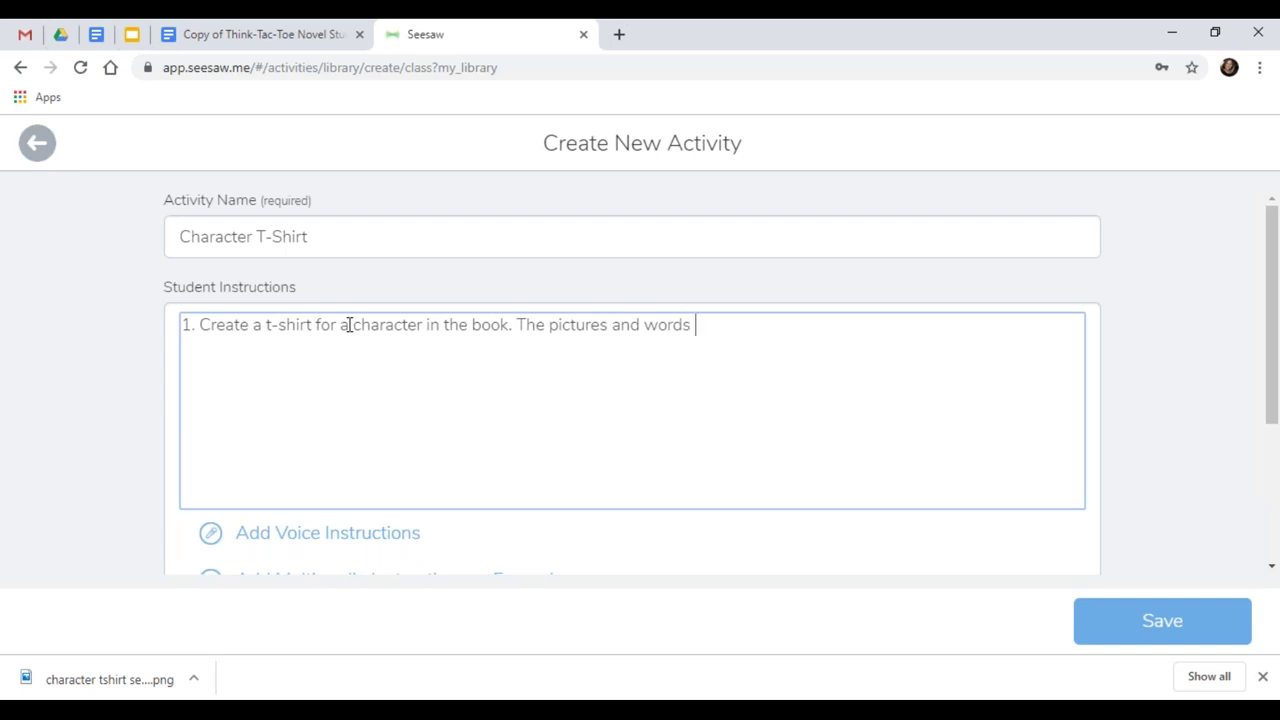
{"action": "type", "text": "on teh t-shirt wil"}
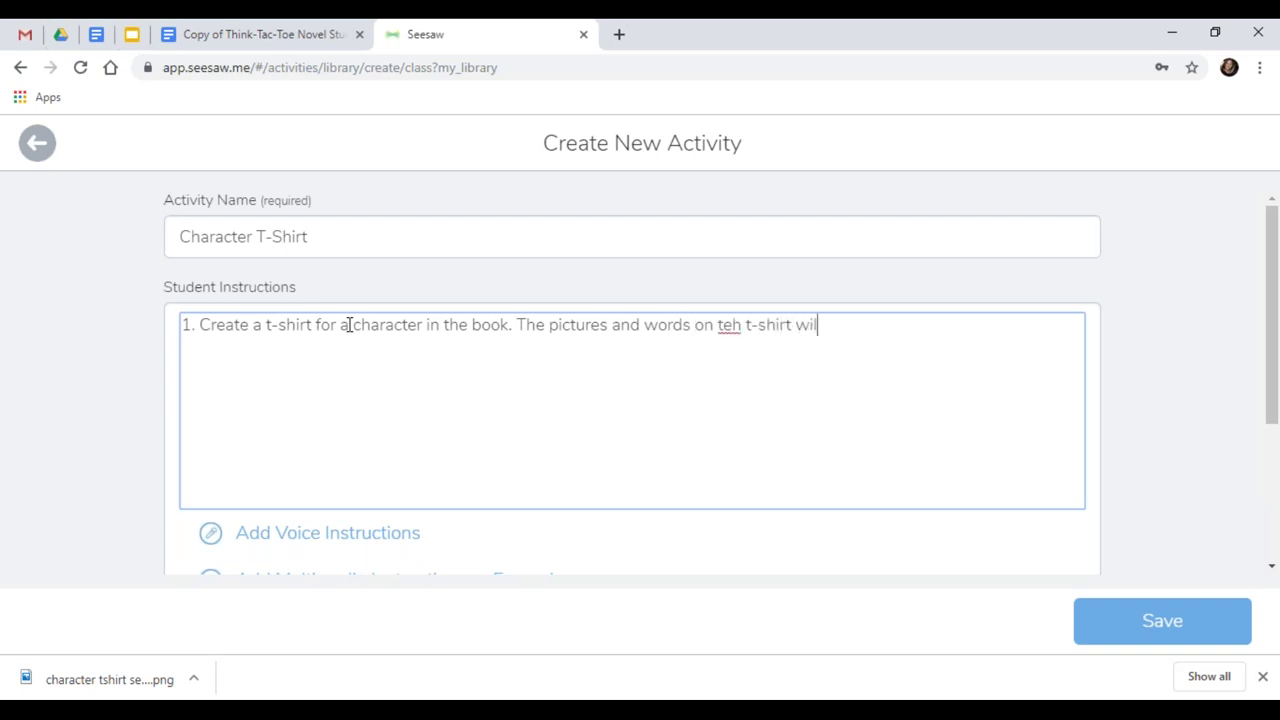
{"action": "left_click", "coordinate": [731, 327]}
{"action": "key", "text": "BackSpace"}
{"action": "type", "text": "e"}
{"action": "left_click", "coordinate": [836, 325]}
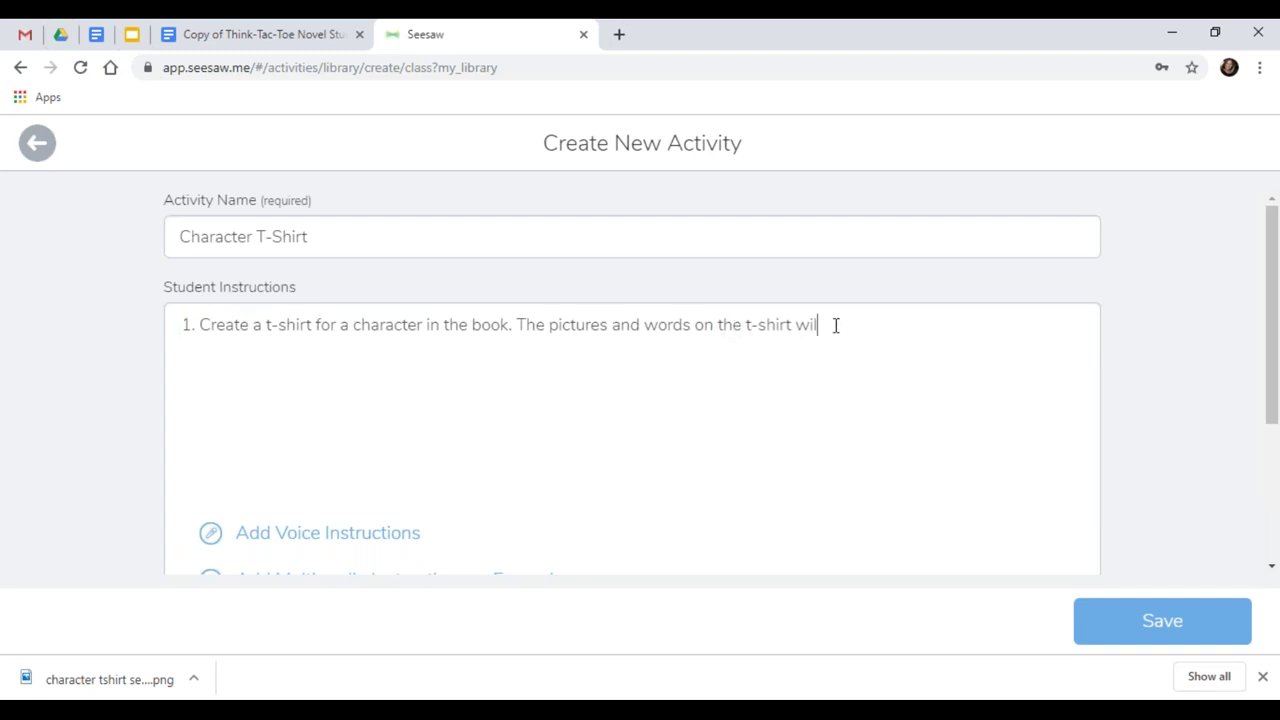
Complete the first student instruction with "should tell us about the character in detail.".
{"action": "type", "text": "l"}
{"action": "key", "text": "BackSpace"}
{"action": "key", "text": "BackSpace"}
{"action": "key", "text": "BackSpace"}
{"action": "key", "text": "BackSpace"}
{"action": "key", "text": "BackSpace"}
{"action": "type", "text": "should tell us about he"}
{"action": "key", "text": "BackSpace"}
{"action": "key", "text": "BackSpace"}
{"action": "key", "text": "BackSpace"}
{"action": "type", "text": "h"}
{"action": "key", "text": "BackSpace"}
{"action": "type", "text": "the character in detail"}
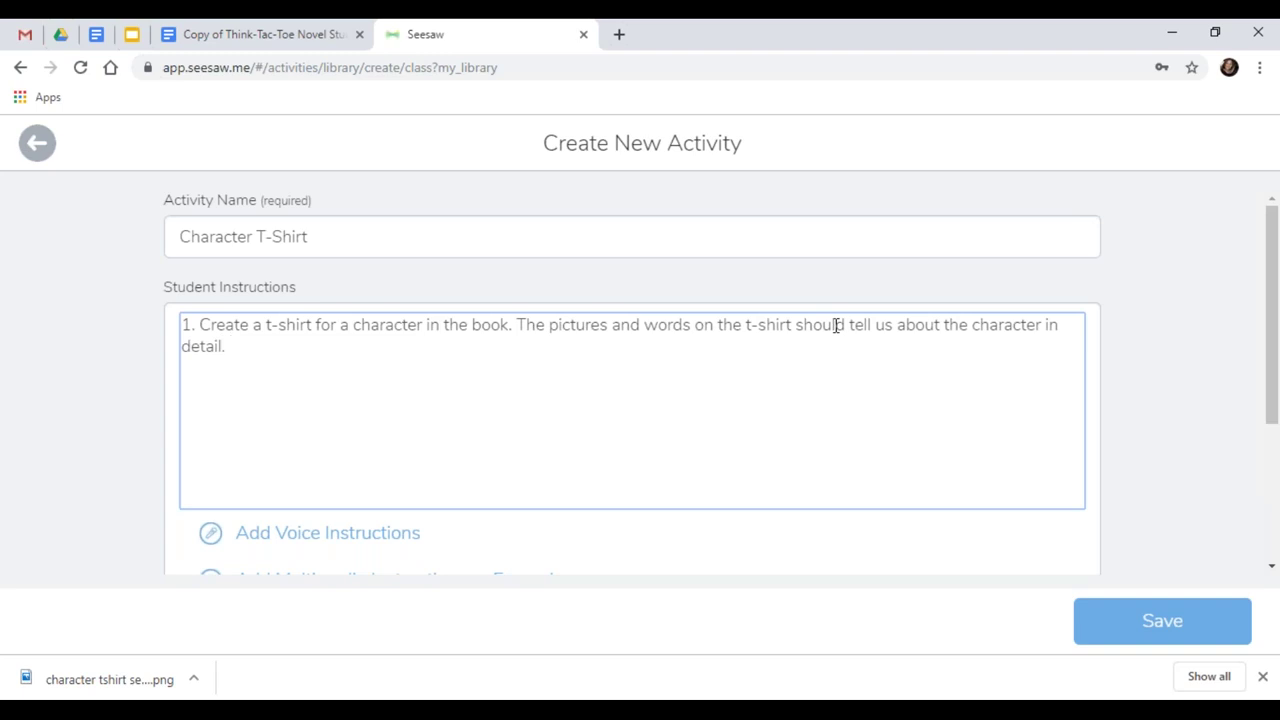
{"action": "type", "text": "."}
Add the second student instruction on a new line: "2. Click :add: button to share your t-shirt.".
{"action": "key", "text": "Return"}
{"action": "type", "text": "2. Click :add:"}
{"action": "type", "text": "button"}
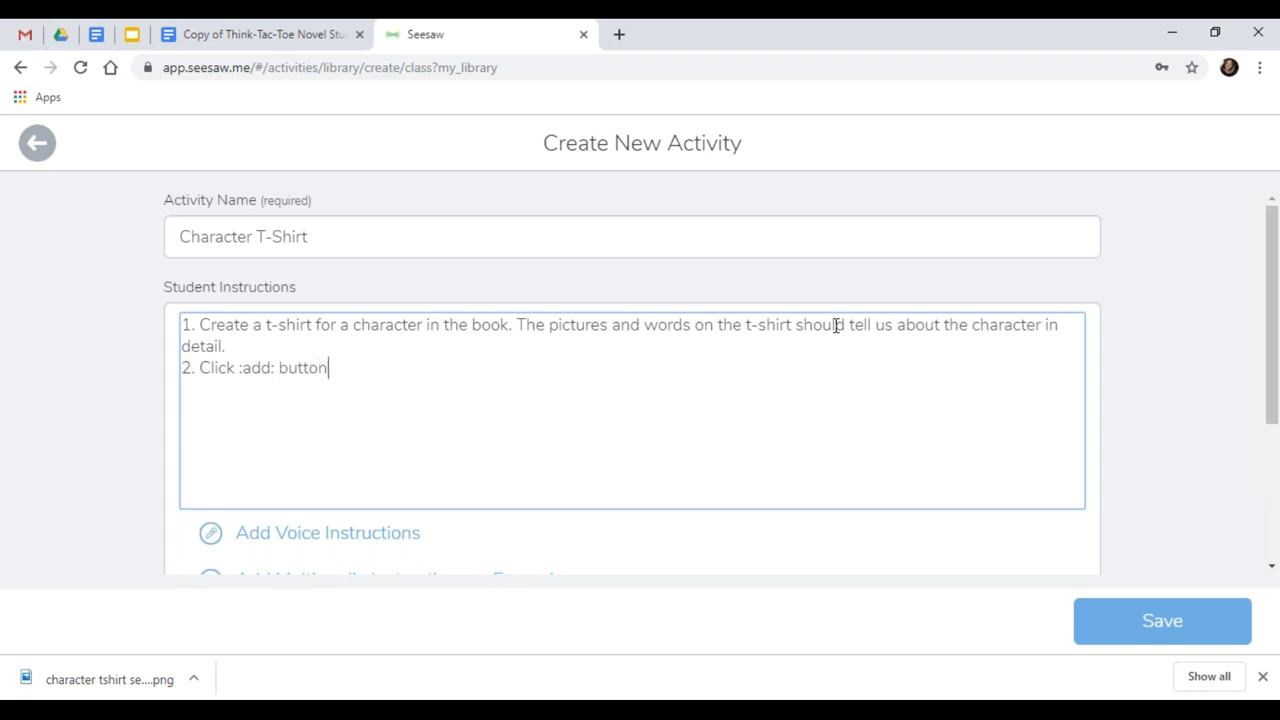
{"action": "type", "text": " to share your t-shirt"}
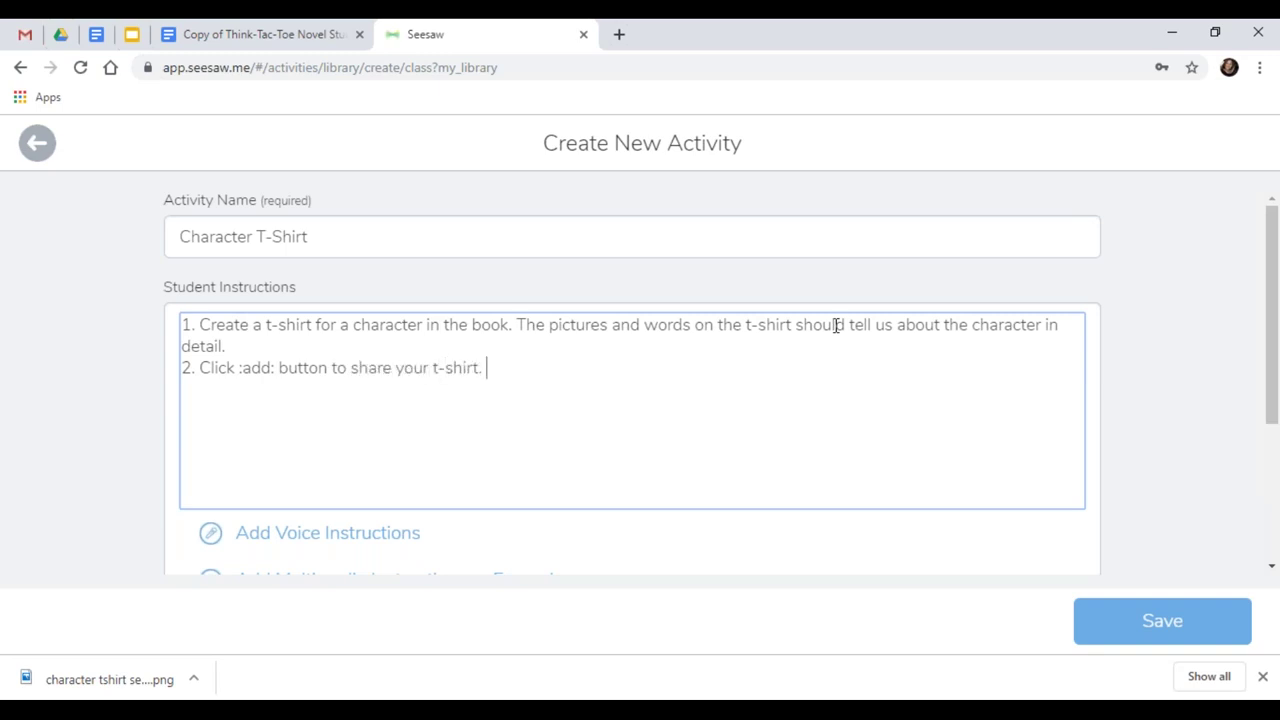
{"action": "type", "text": "."}
Add the third student instruction: "3. You can use any of the :seesaw: tools to capture your t-shirt creation.".
{"action": "key", "text": "Return"}
{"action": "type", "text": "2."}
{"action": "key", "text": "BackSpace"}
{"action": "key", "text": "BackSpace"}
{"action": "type", "text": "3. You can use any of the :seesaw: to"}
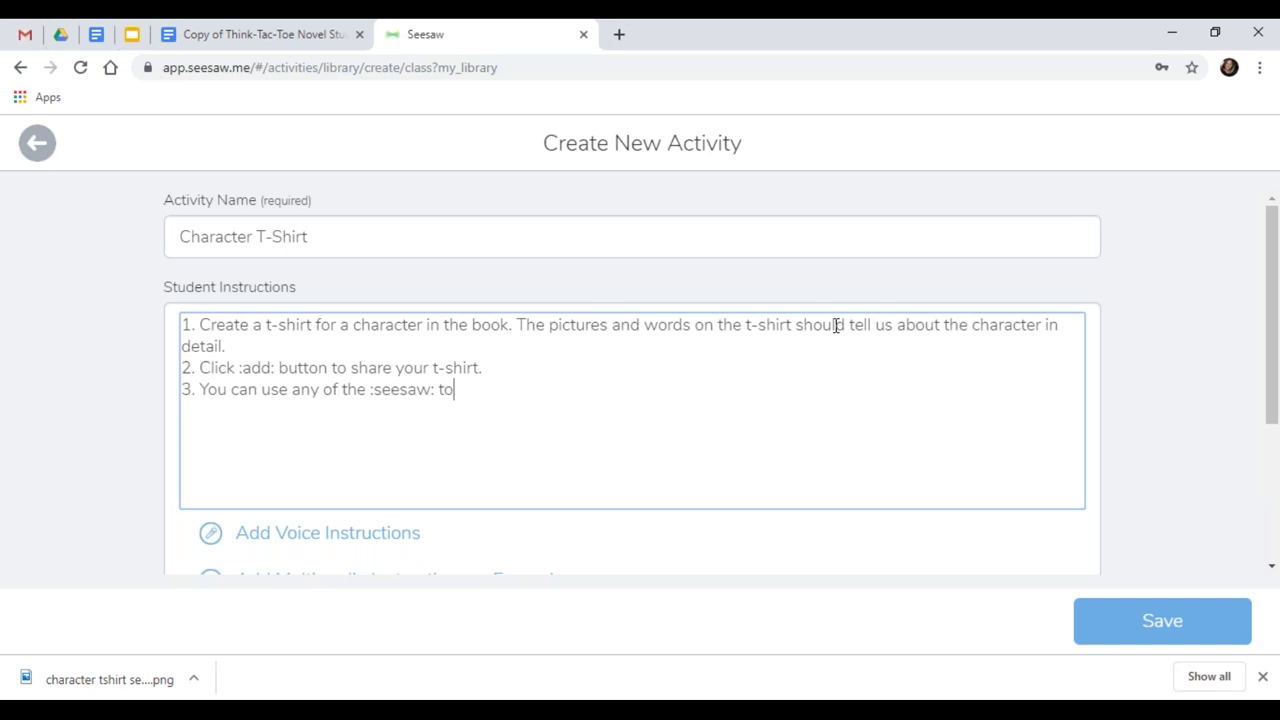
{"action": "type", "text": "ols to capture your t-s"}
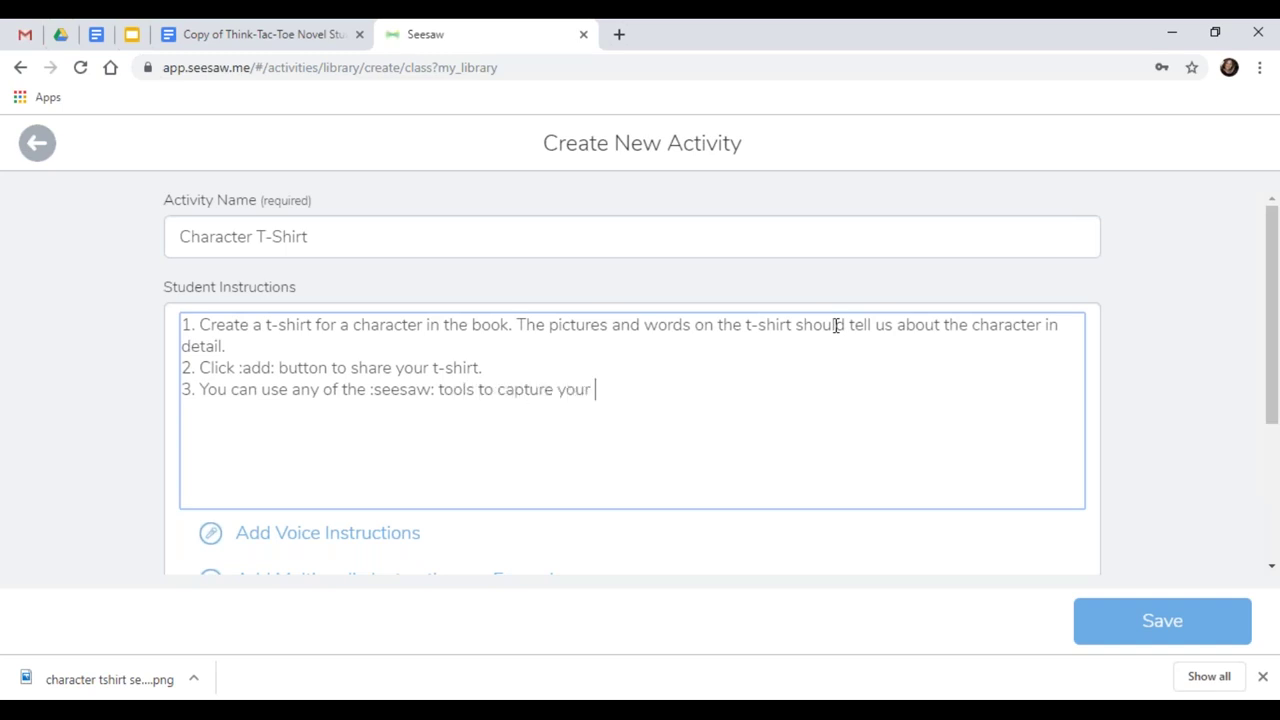
{"action": "type", "text": "hirt creation."}
Add the fourth student instruction: "4. Click the :check: to submit for teacher approval.".
{"action": "key", "text": "Return"}
{"action": "type", "text": "4."}
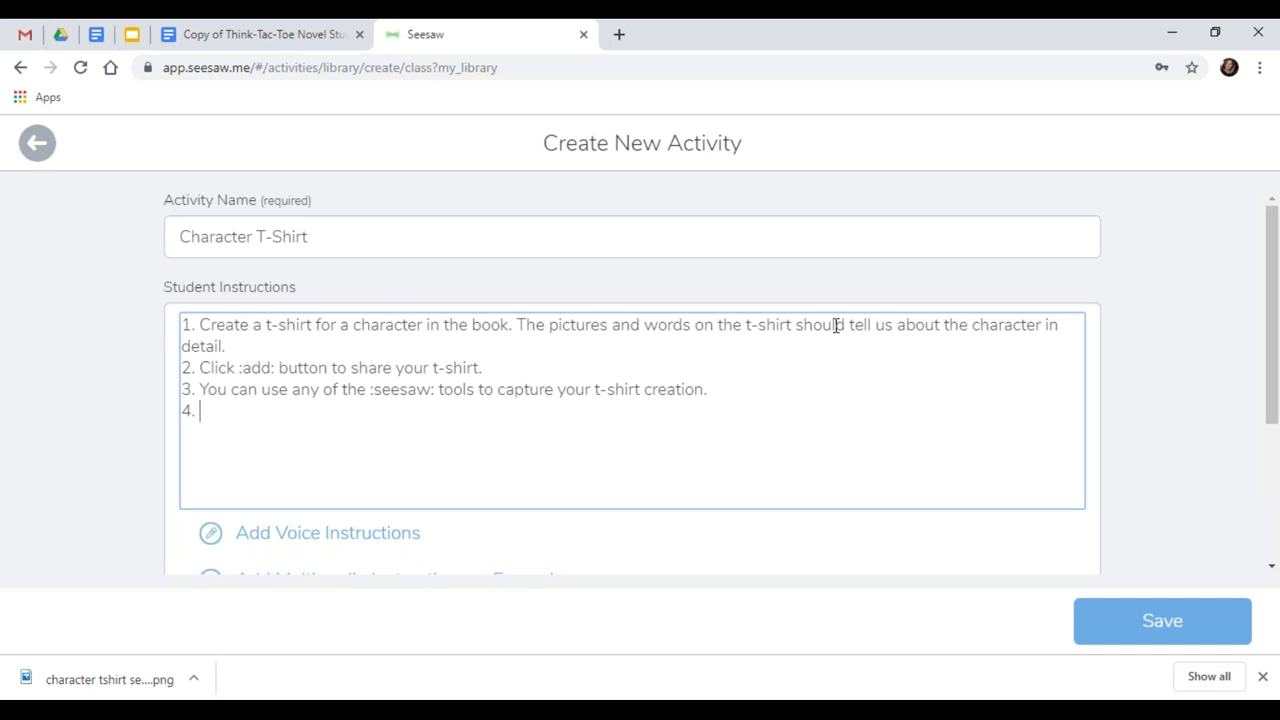
{"action": "type", "text": "Click the :check: to submit for t"}
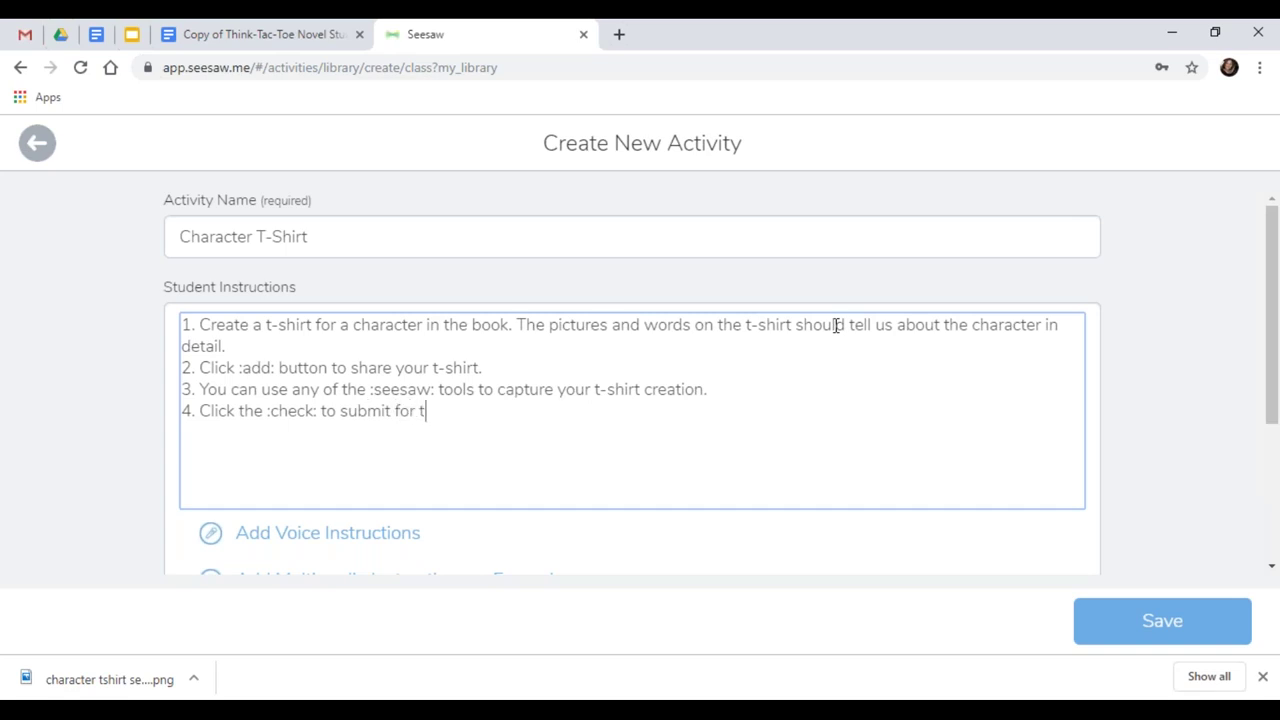
{"action": "type", "text": "approval."}
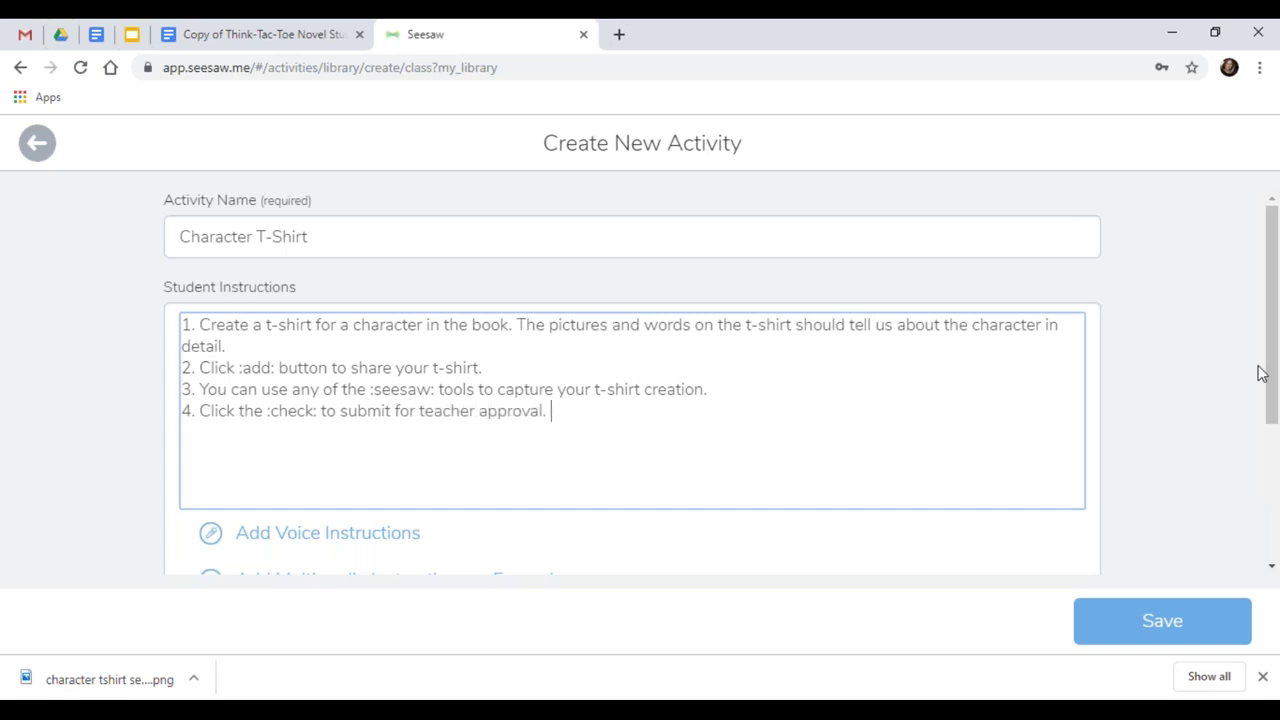
Upload the downloaded character t-shirt PNG as the activity's multimedia example and accept the file for editing.
{"action": "left_click_drag", "start_coordinate": [1271, 386], "coordinate": [1271, 456]}
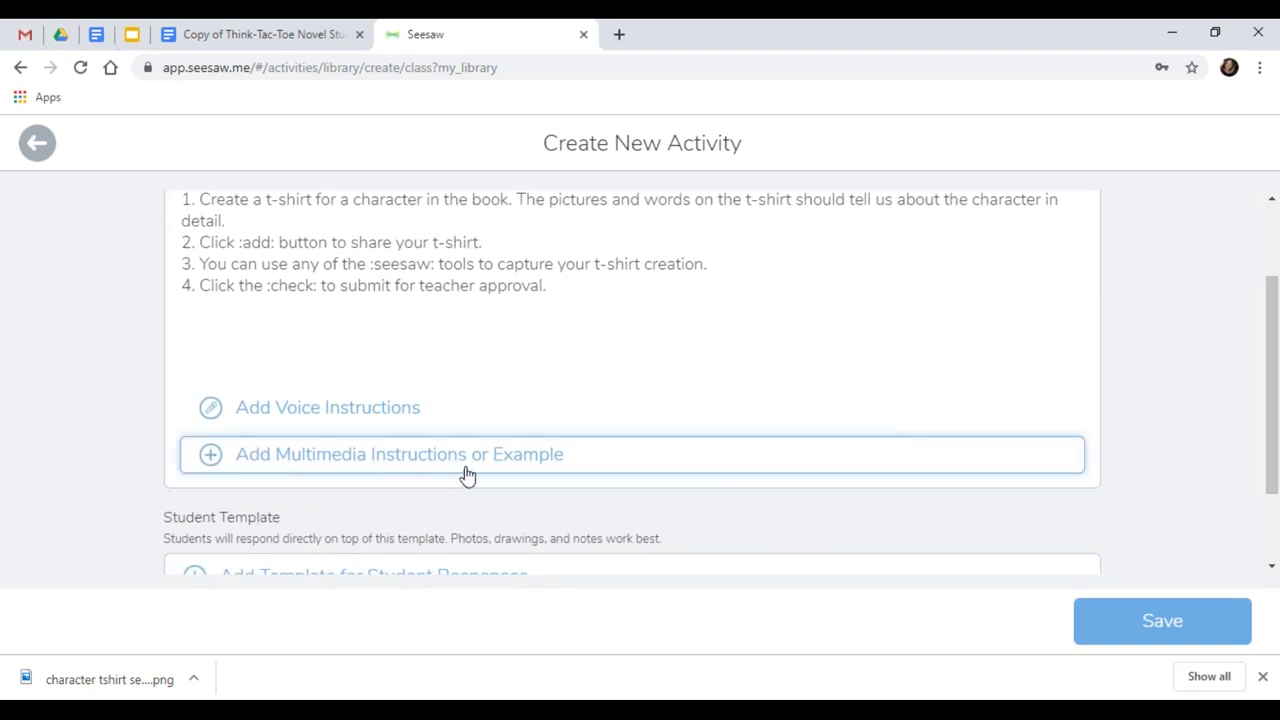
{"action": "left_click", "coordinate": [207, 462]}
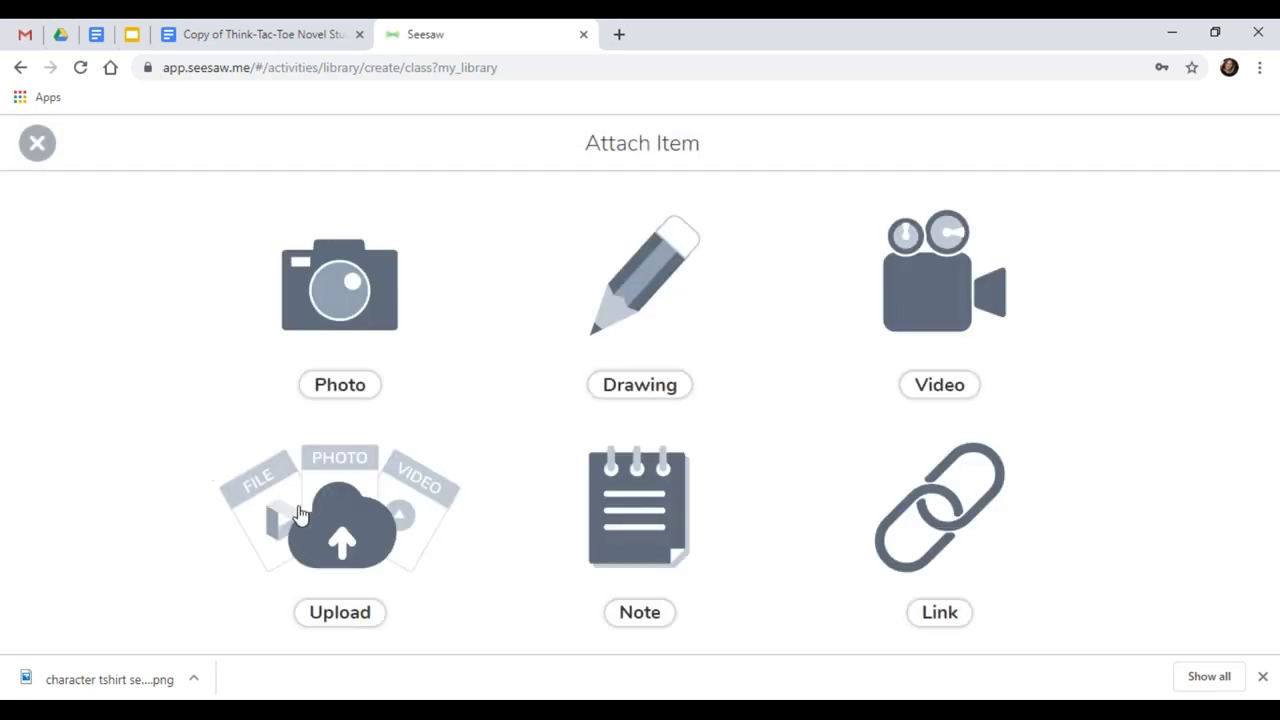
{"action": "left_click", "coordinate": [325, 530]}
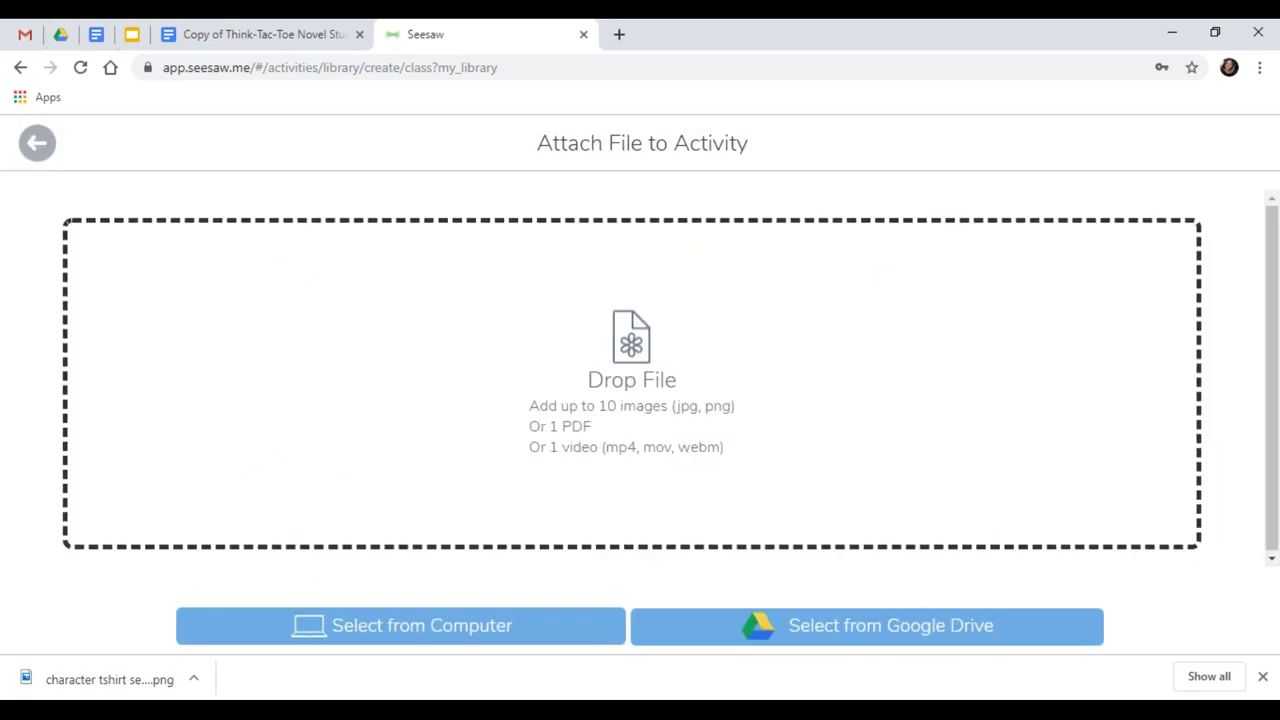
{"action": "left_click_drag", "start_coordinate": [58, 681], "coordinate": [610, 352]}
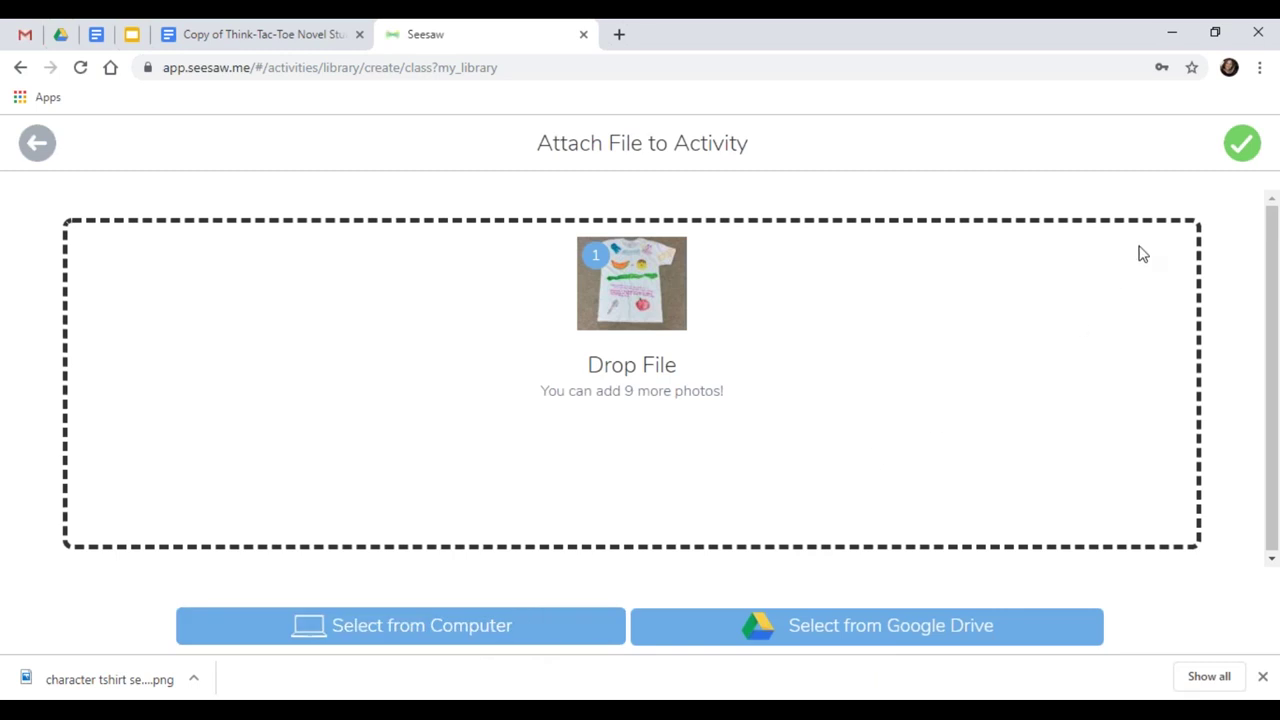
{"action": "left_click", "coordinate": [1241, 144]}
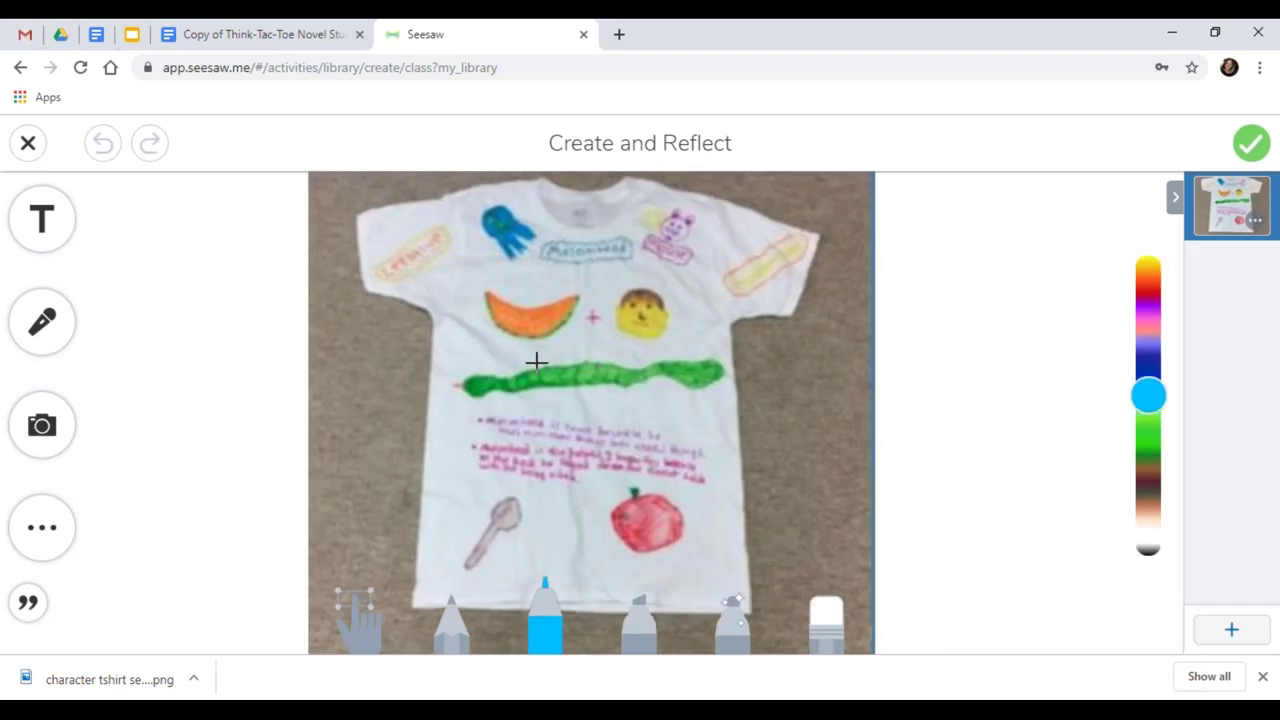
{"action": "left_click", "coordinate": [25, 236]}
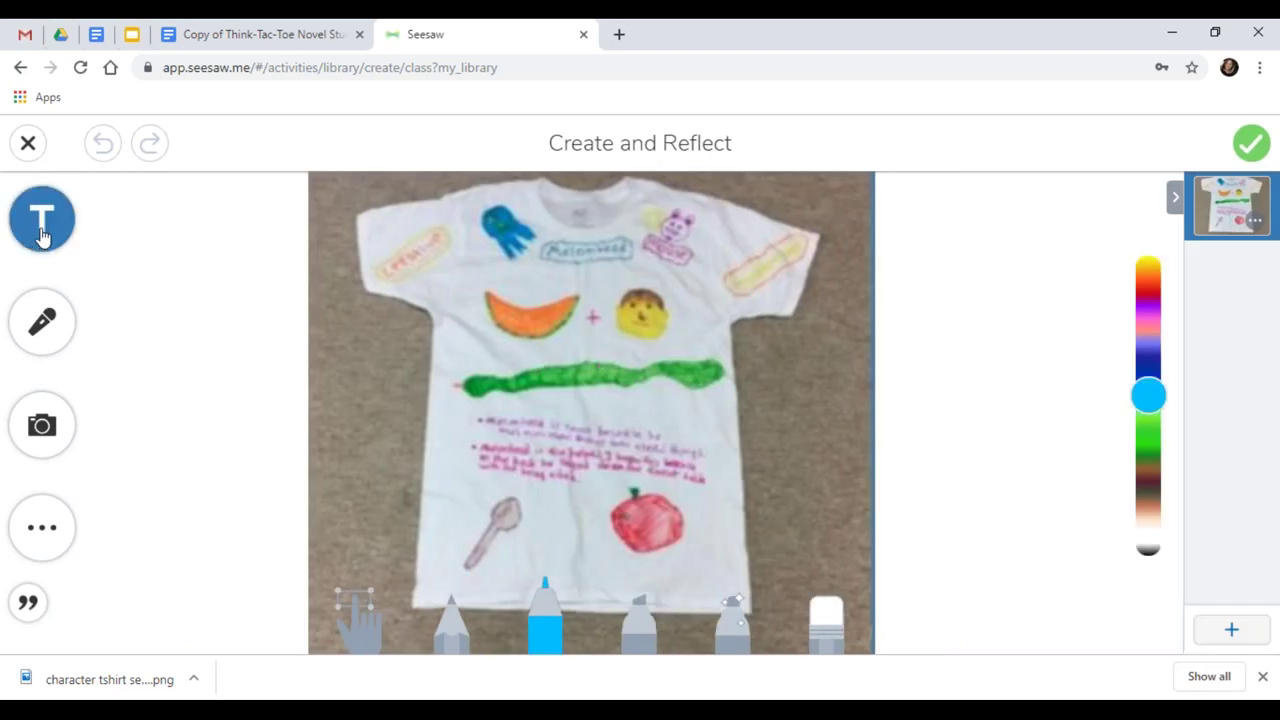
{"action": "left_click", "coordinate": [42, 236]}
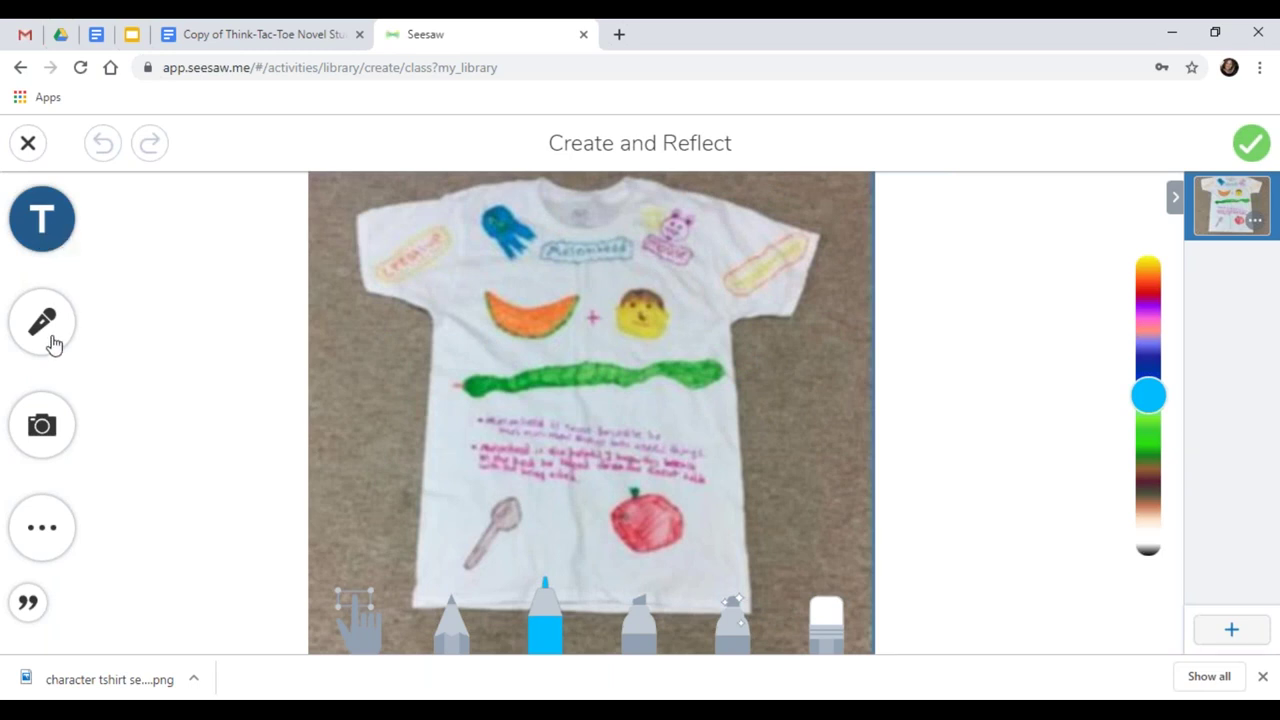
{"action": "left_click", "coordinate": [51, 445]}
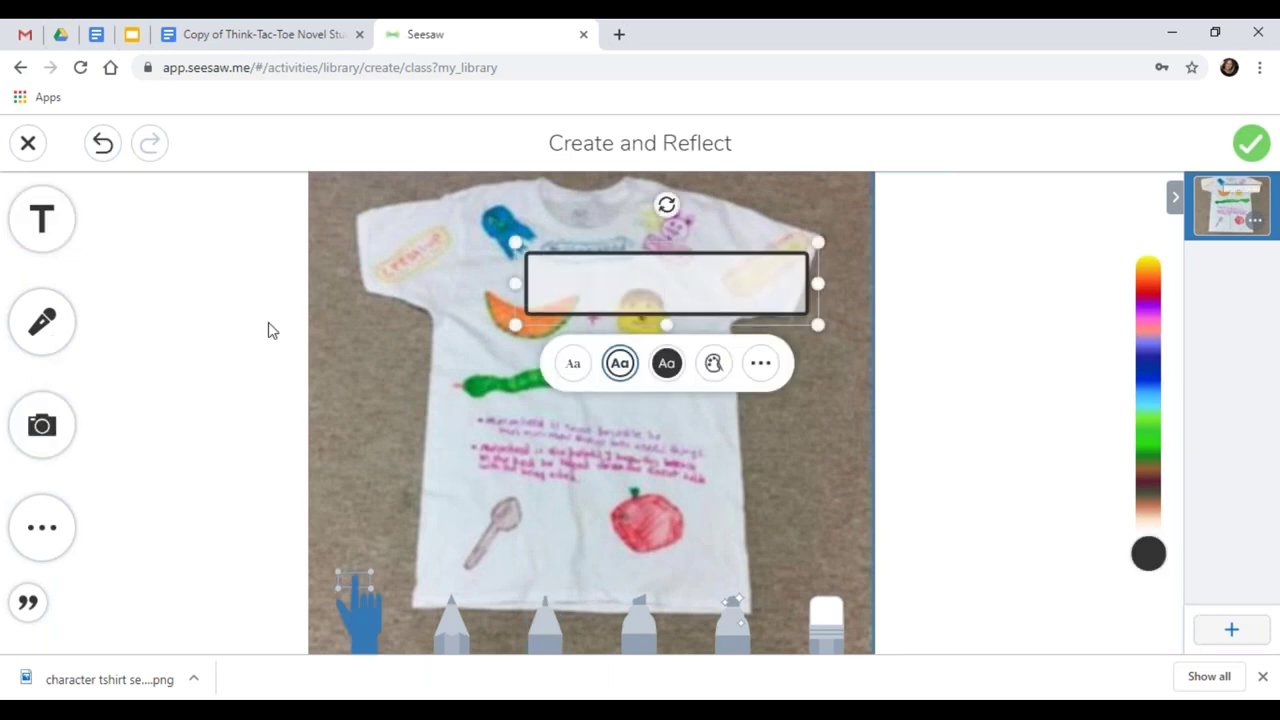
{"action": "left_click", "coordinate": [763, 366]}
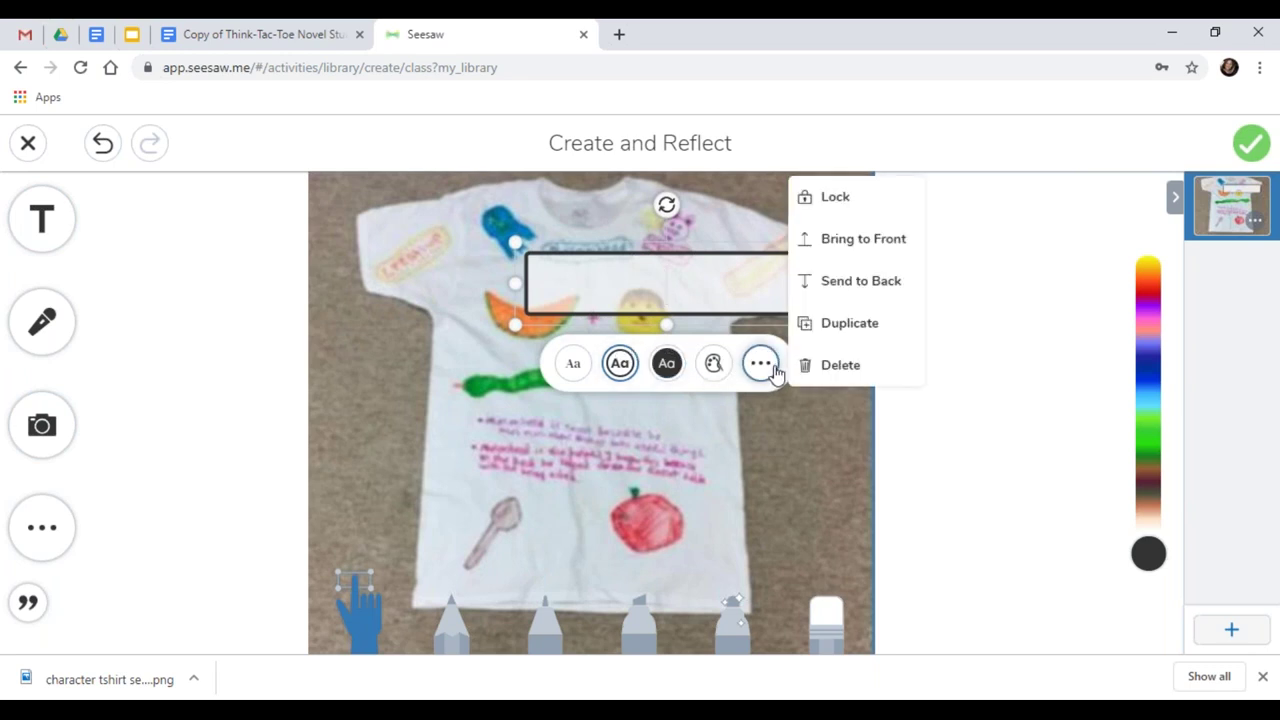
{"action": "left_click", "coordinate": [827, 364]}
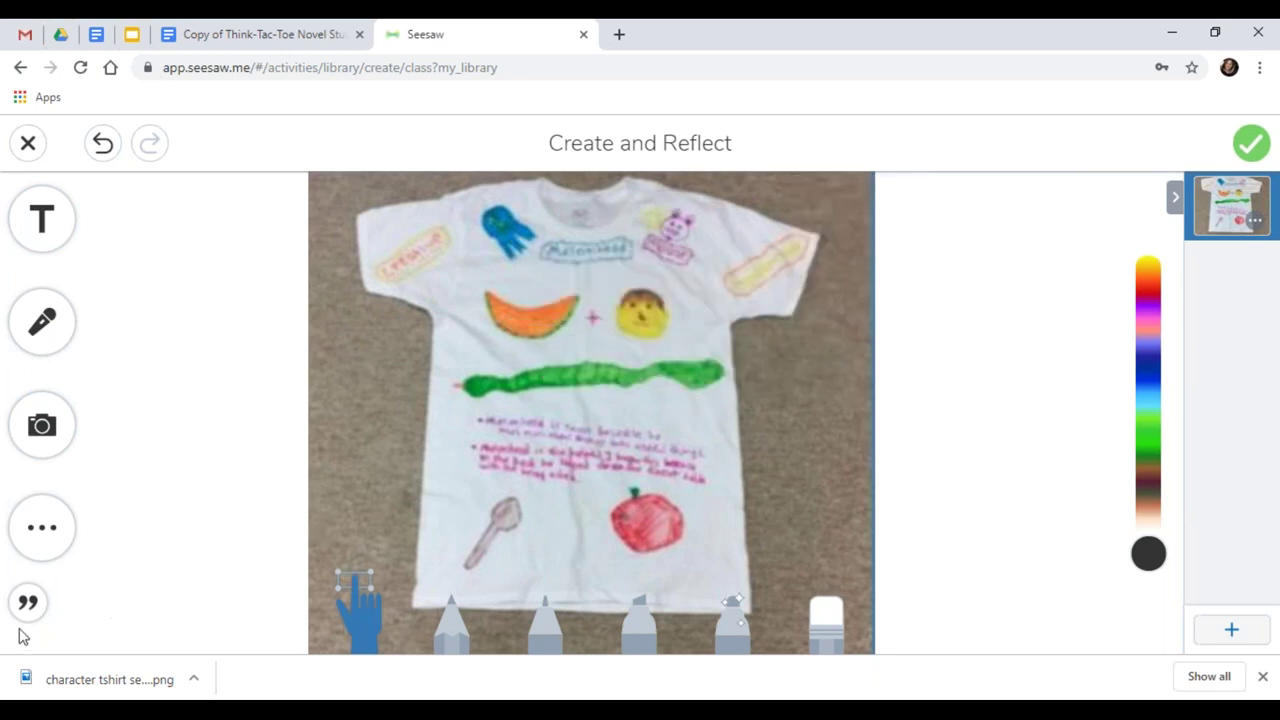
Set a solid pink background behind the t-shirt image and save it as the activity's example.
{"action": "left_click", "coordinate": [45, 535]}
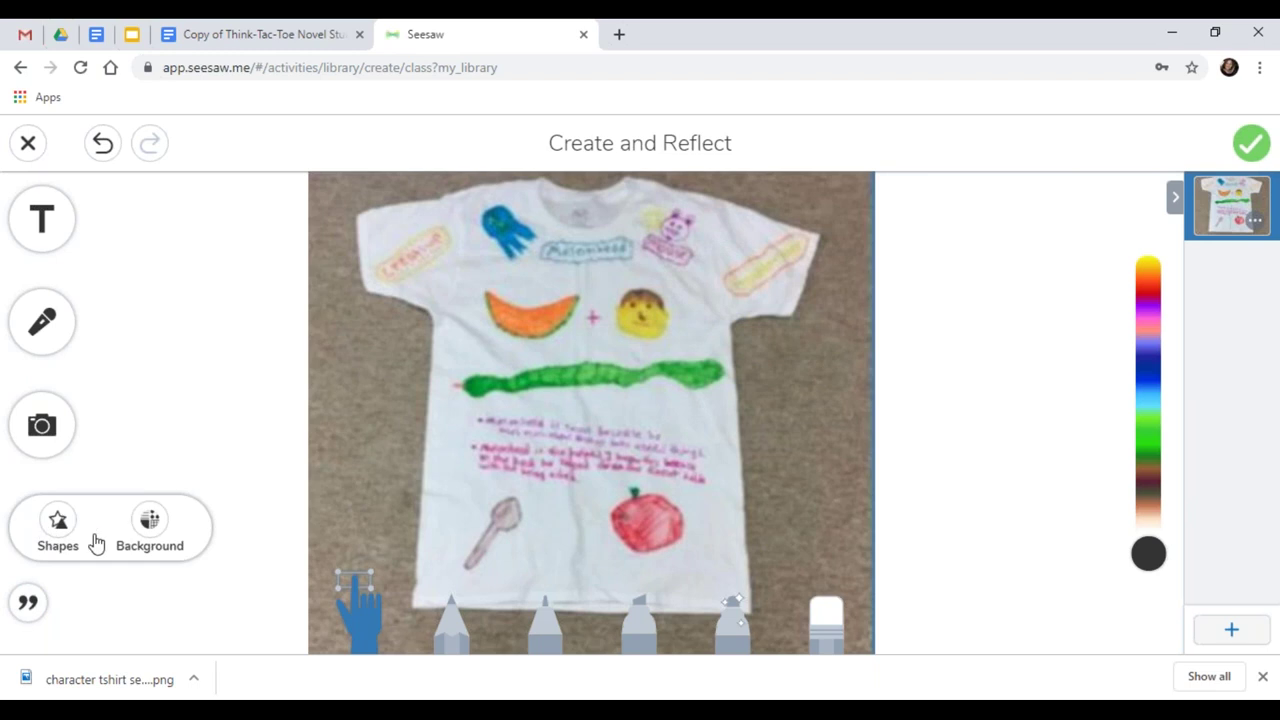
{"action": "left_click", "coordinate": [150, 524]}
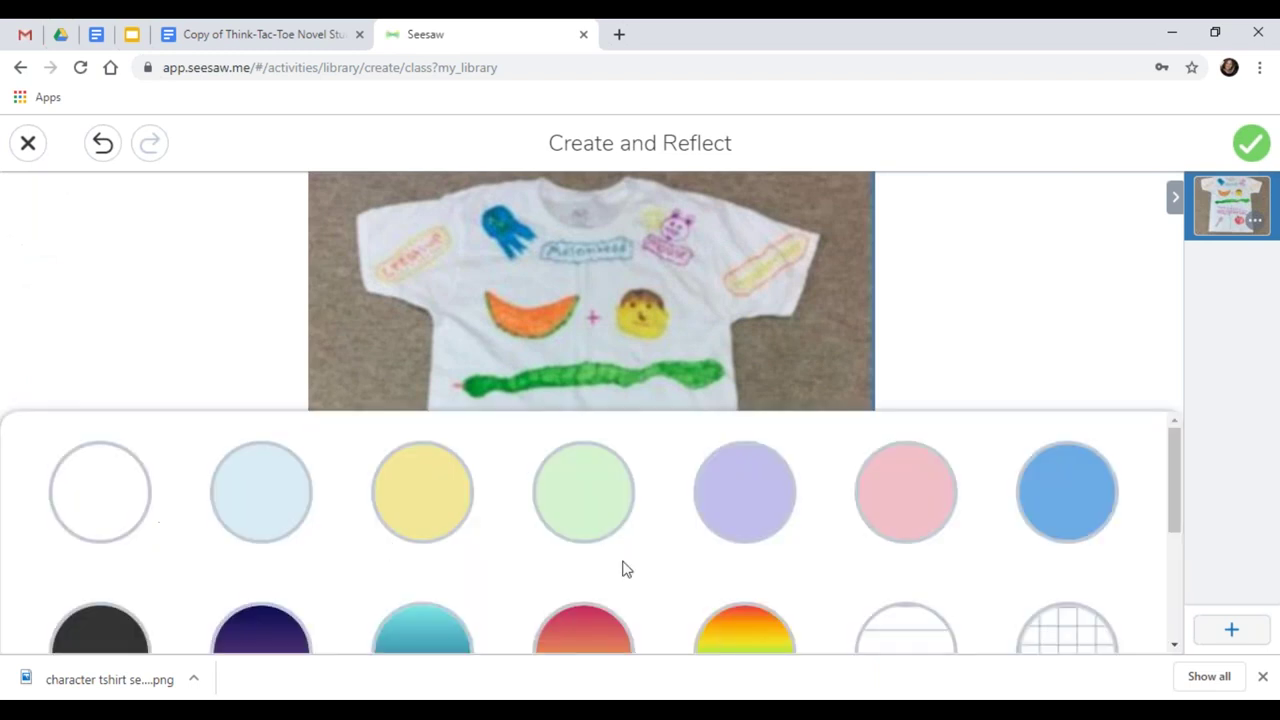
{"action": "left_click", "coordinate": [905, 490]}
{"action": "left_click", "coordinate": [1122, 262]}
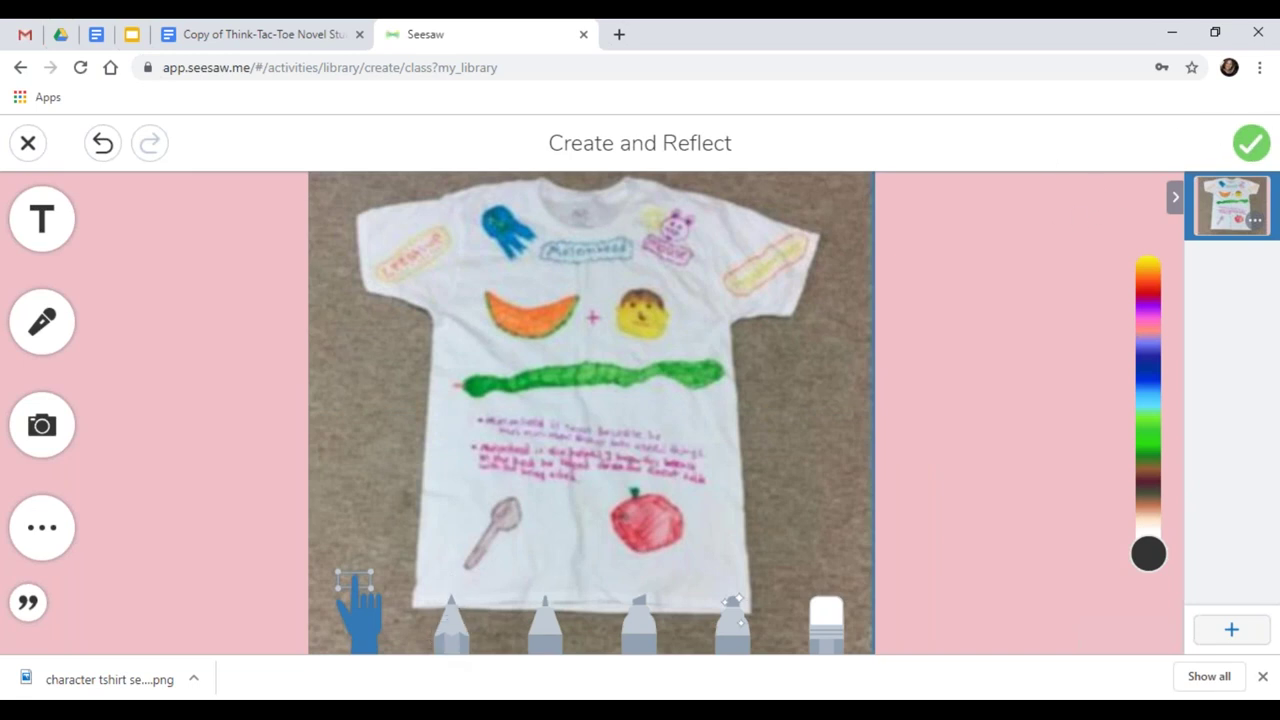
{"action": "left_click", "coordinate": [1248, 145]}
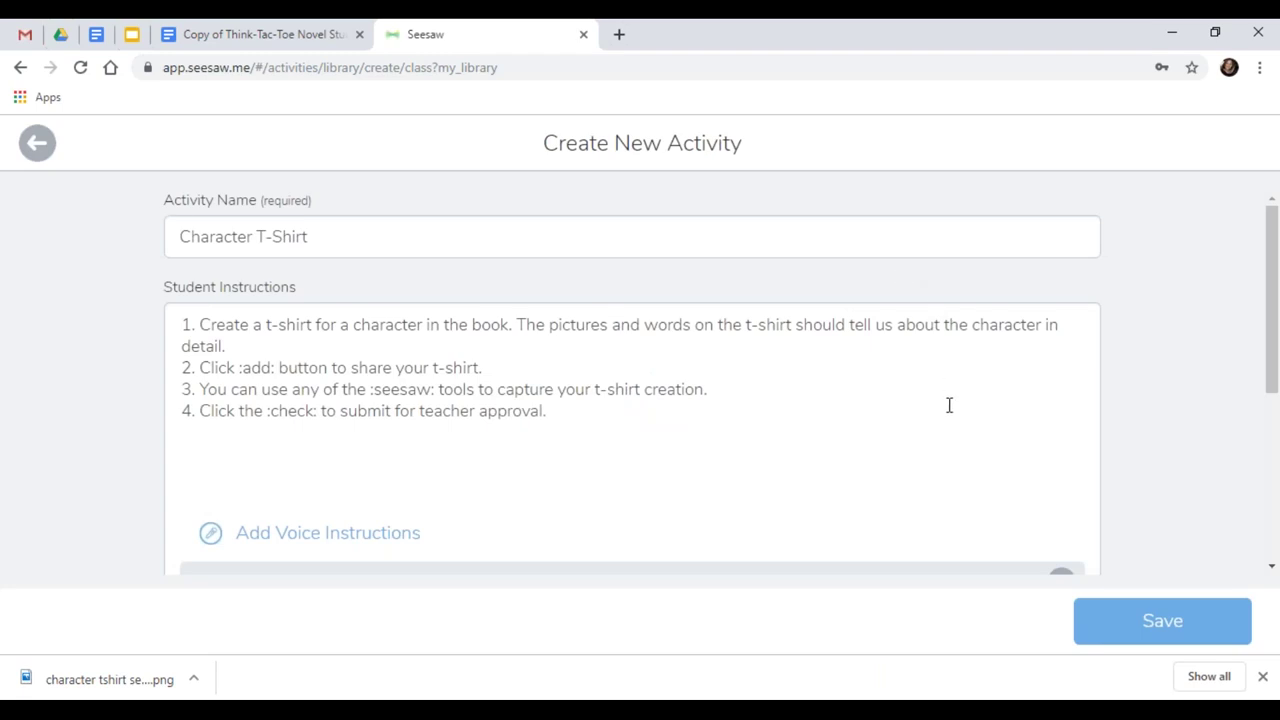
Record voice instructions for the students, allowing microphone access, and save the new activity.
{"action": "left_click_drag", "start_coordinate": [1272, 357], "coordinate": [1277, 428]}
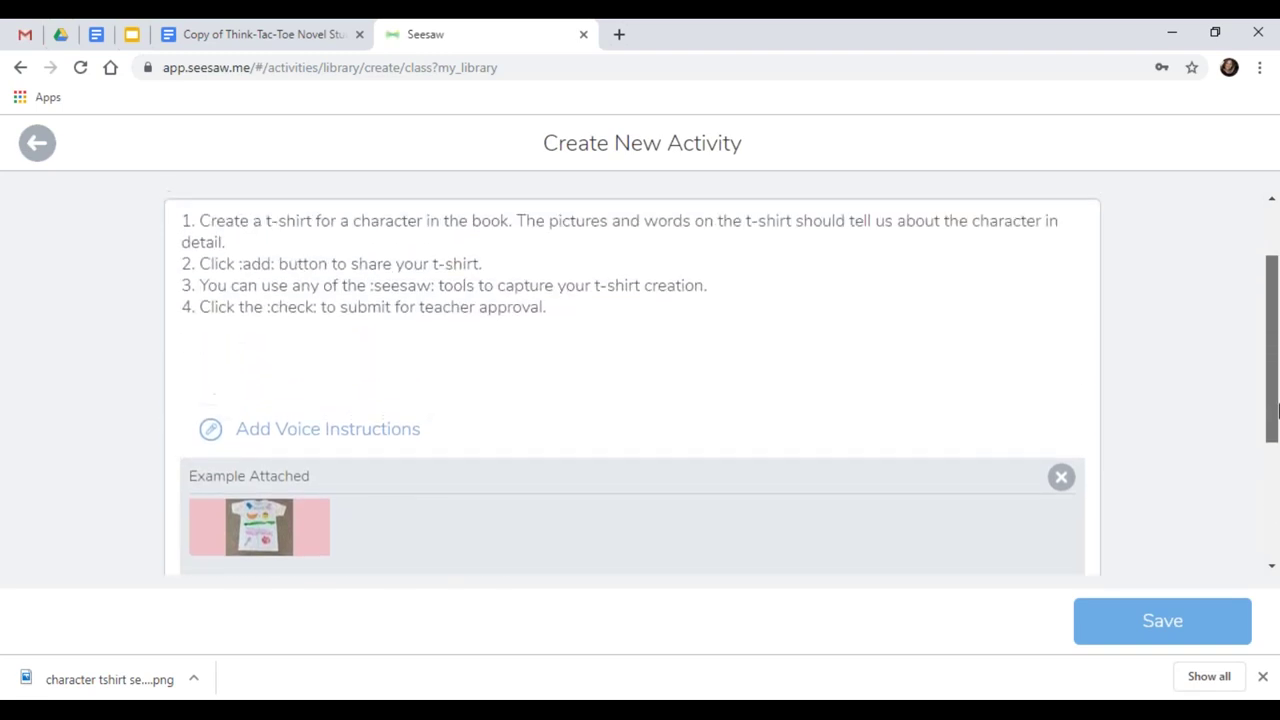
{"action": "left_click", "coordinate": [215, 438]}
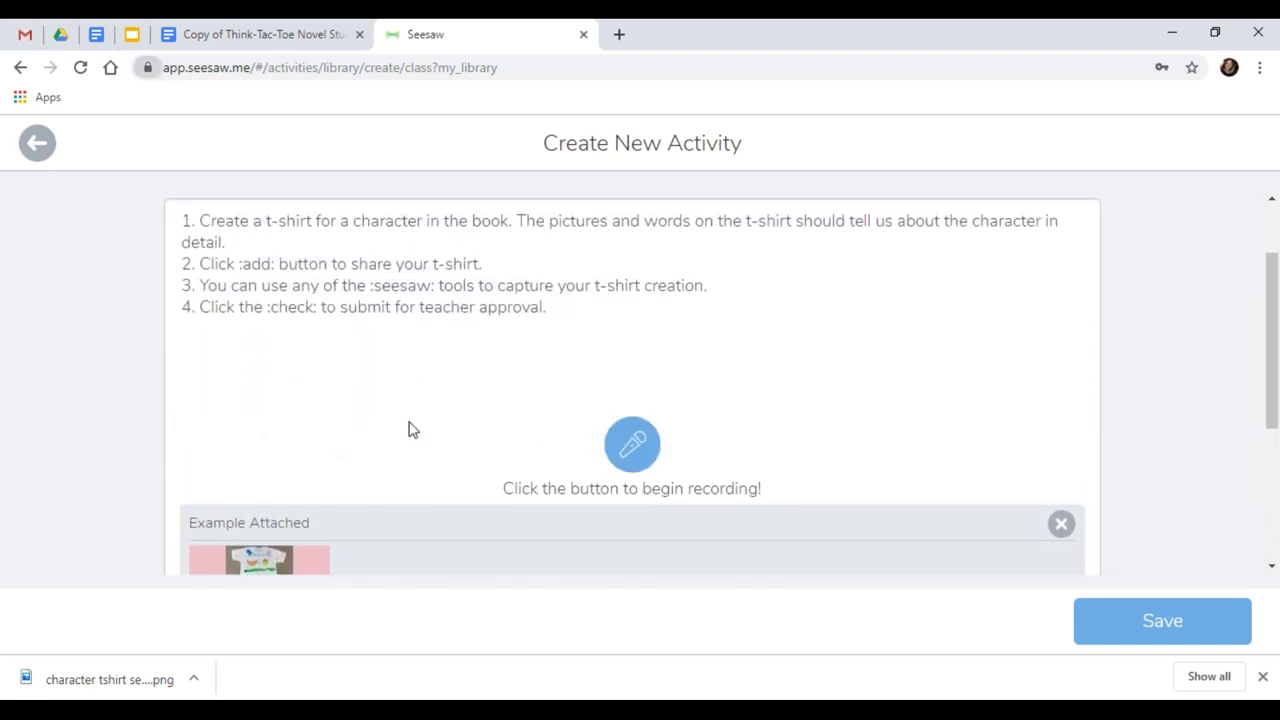
{"action": "left_click", "coordinate": [318, 173]}
{"action": "left_click", "coordinate": [647, 459]}
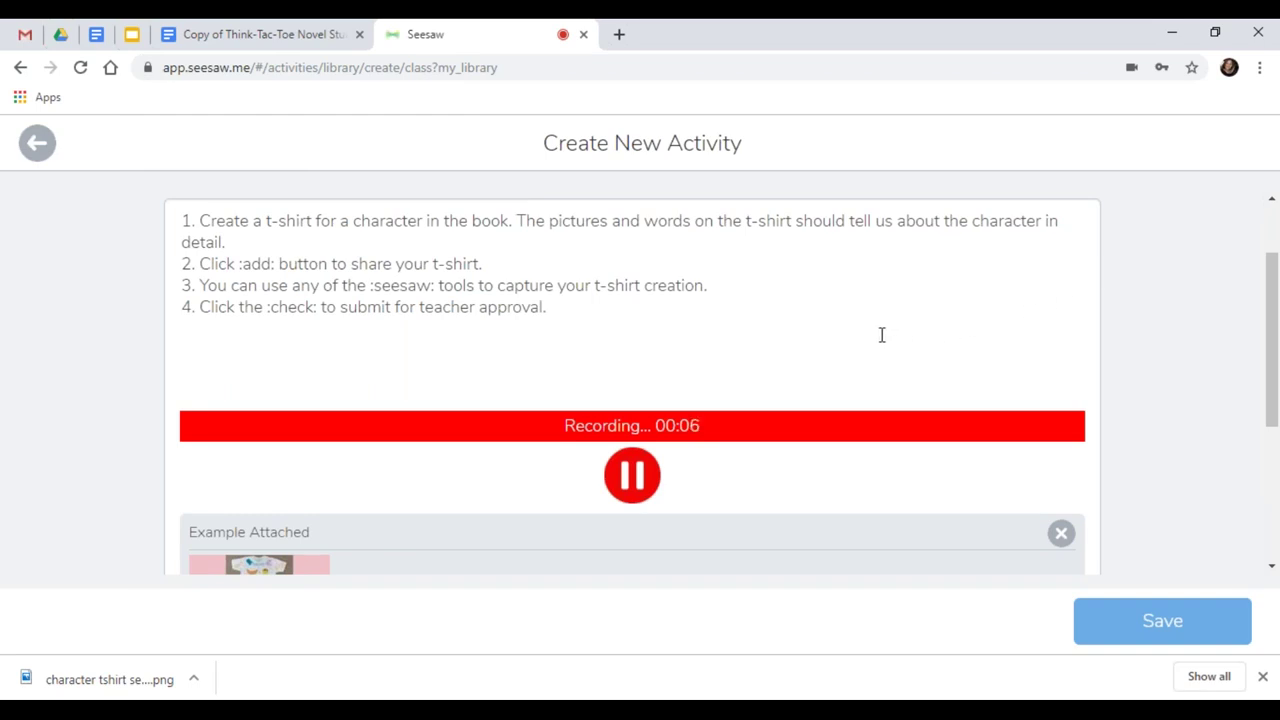
{"action": "left_click", "coordinate": [636, 481]}
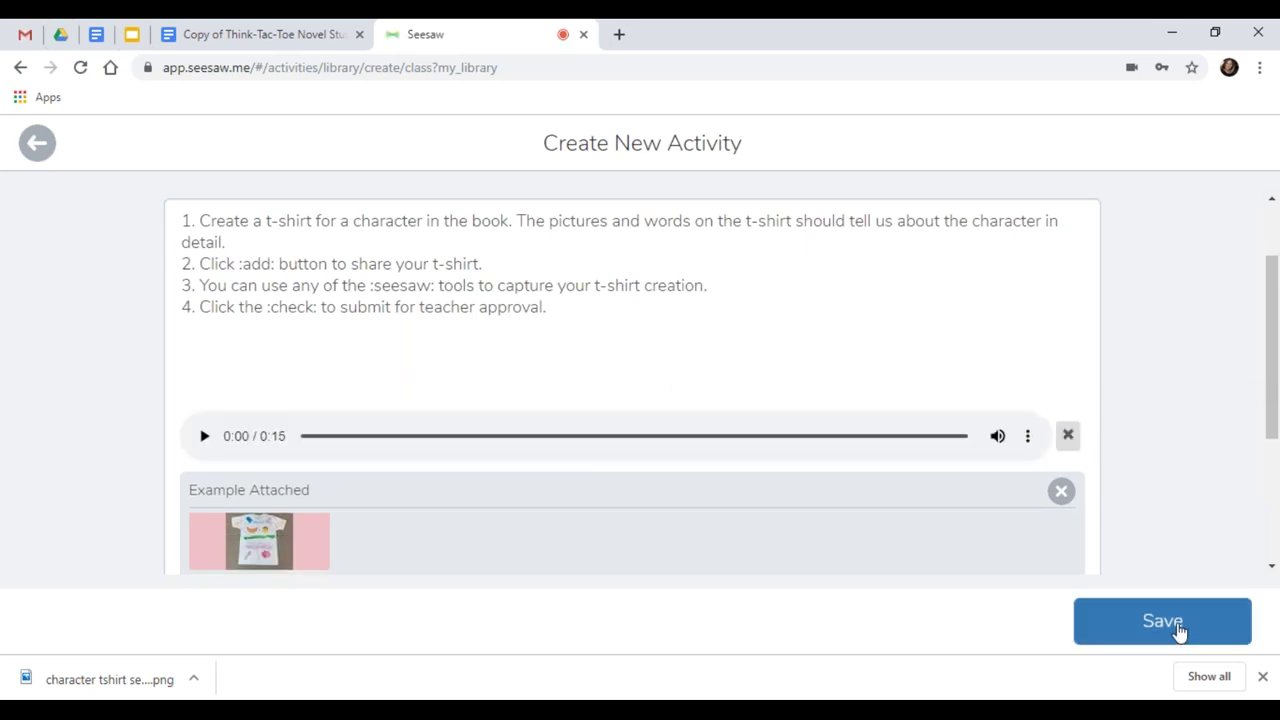
{"action": "left_click", "coordinate": [1180, 628]}
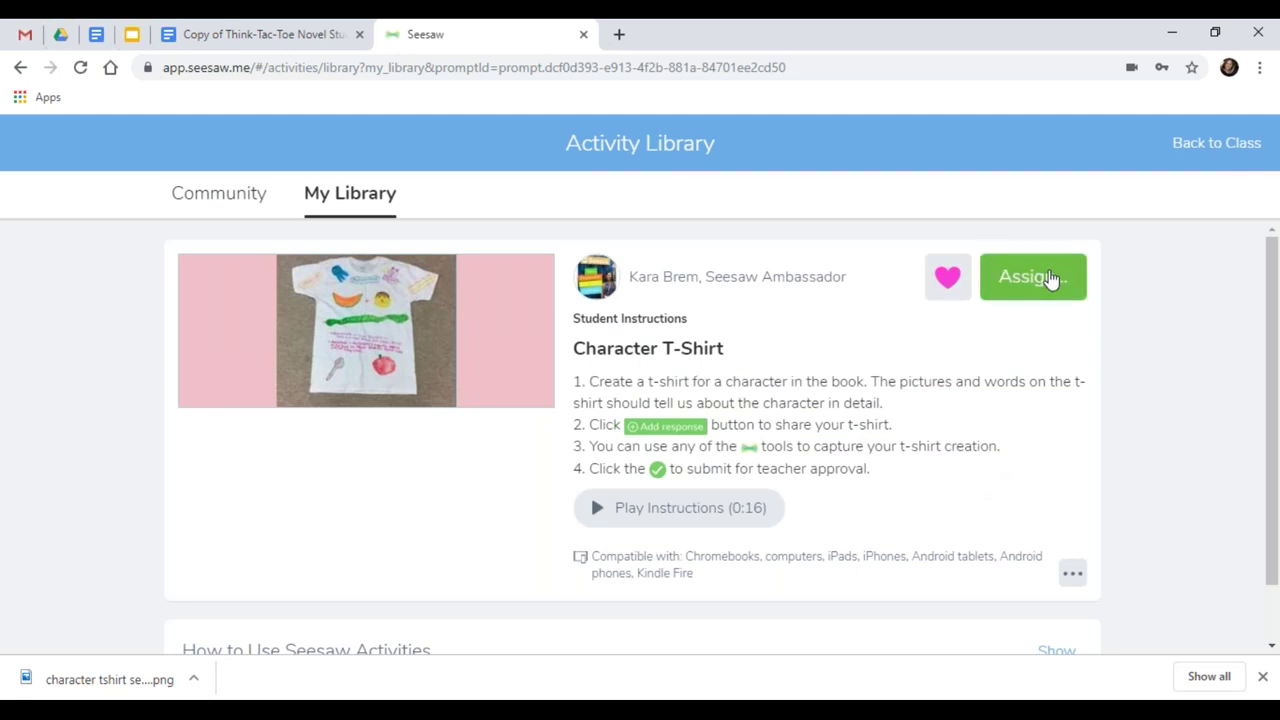
{"action": "left_click", "coordinate": [1072, 576]}
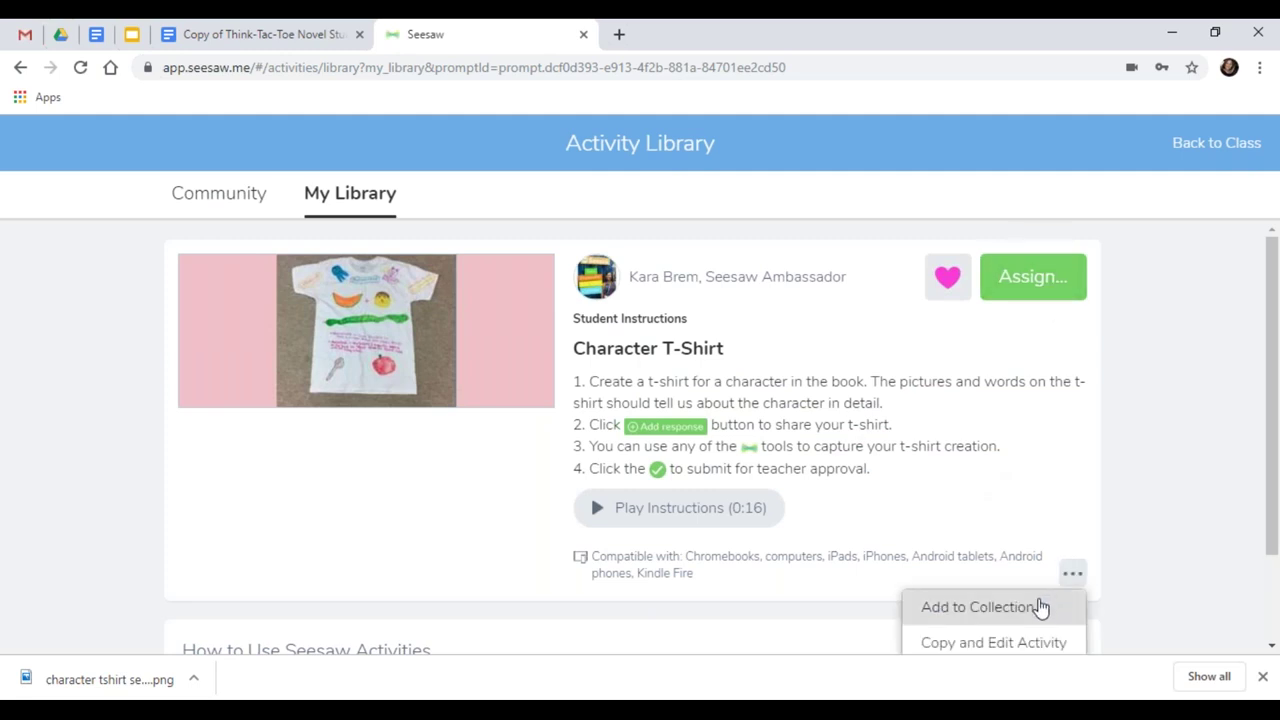
{"action": "left_click_drag", "start_coordinate": [1274, 486], "coordinate": [1274, 579]}
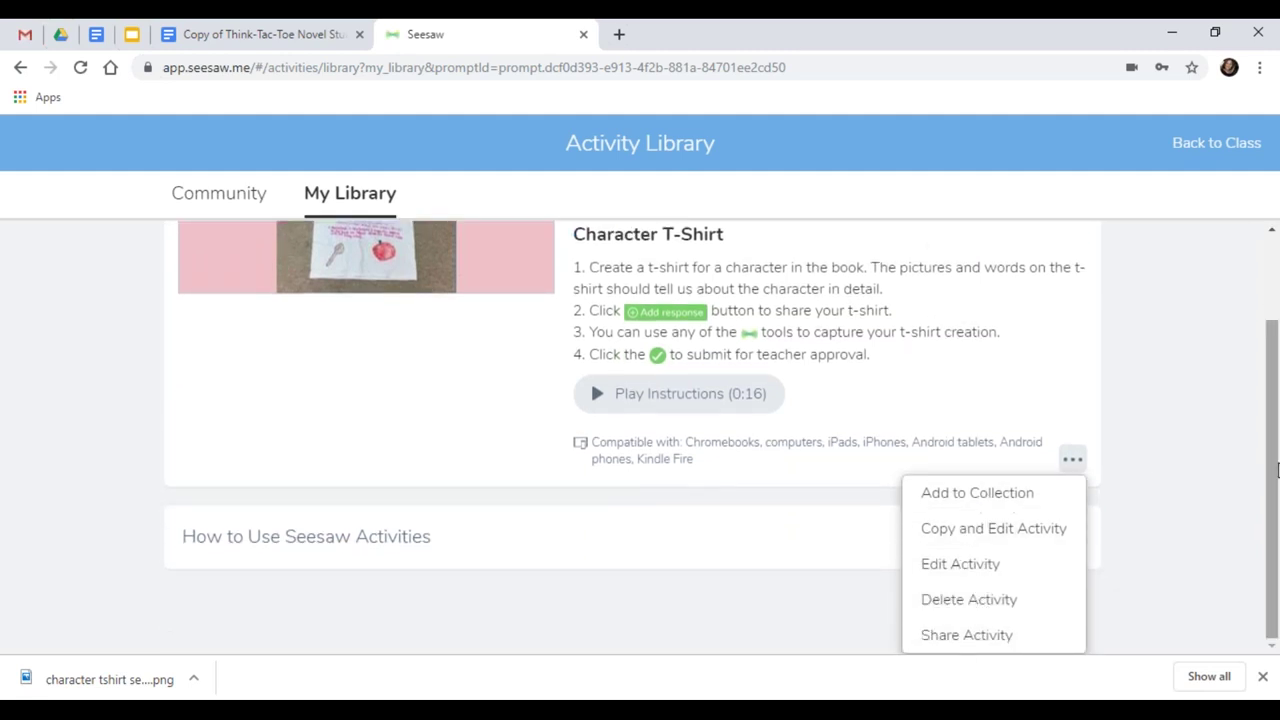
{"action": "left_click_drag", "start_coordinate": [1274, 500], "coordinate": [1274, 416]}
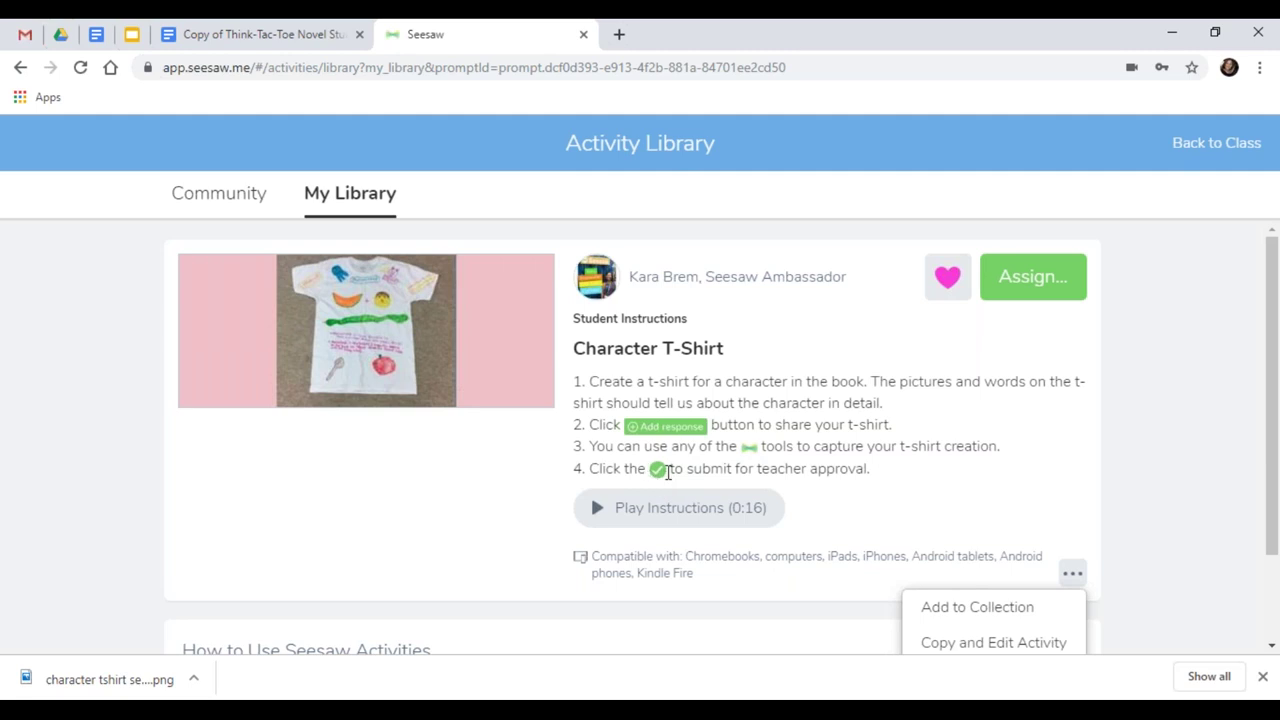
Start assigning the Character T-Shirt activity to the PD class, limited to the first, third and fourth students listed.
{"action": "left_click", "coordinate": [1002, 288]}
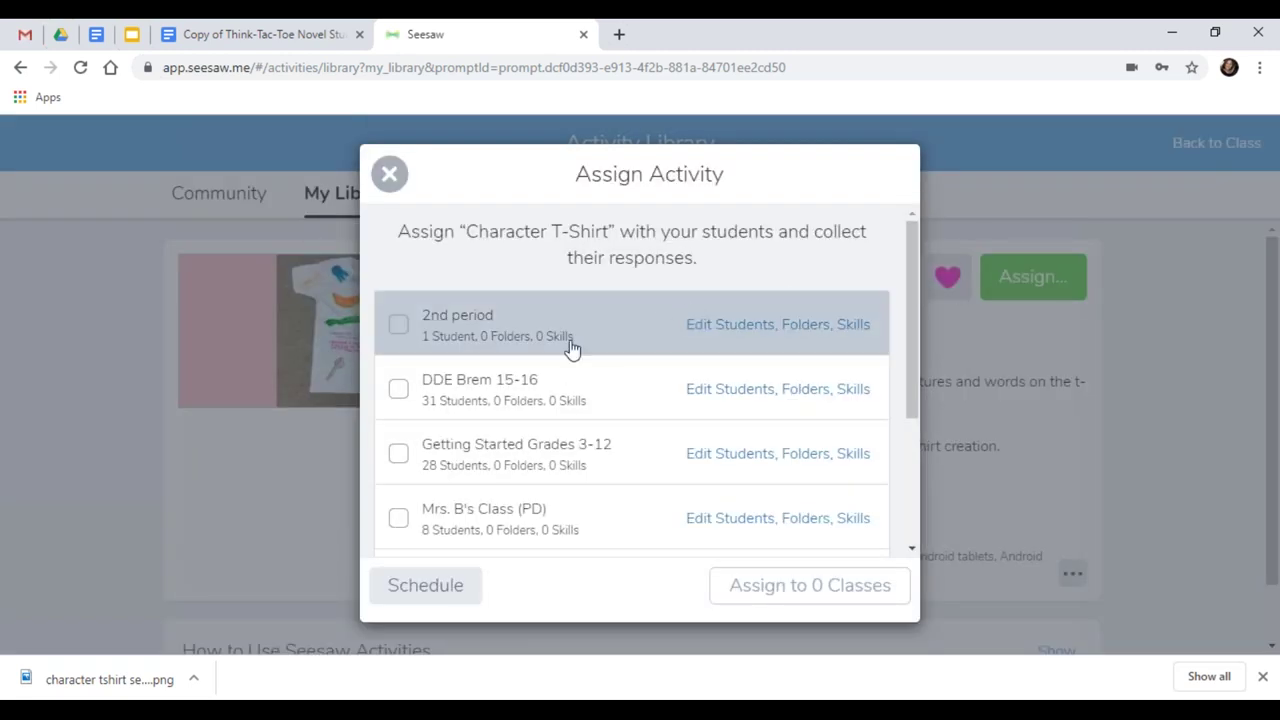
{"action": "left_click", "coordinate": [400, 520]}
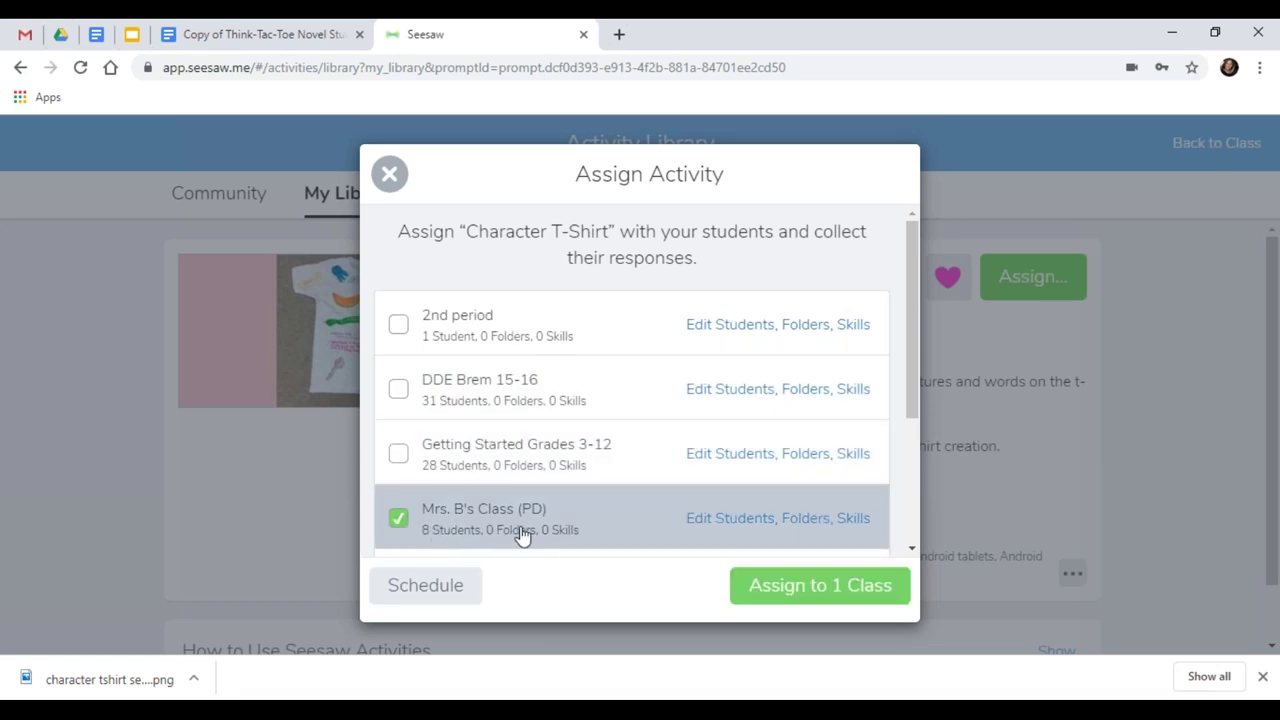
{"action": "left_click", "coordinate": [735, 519]}
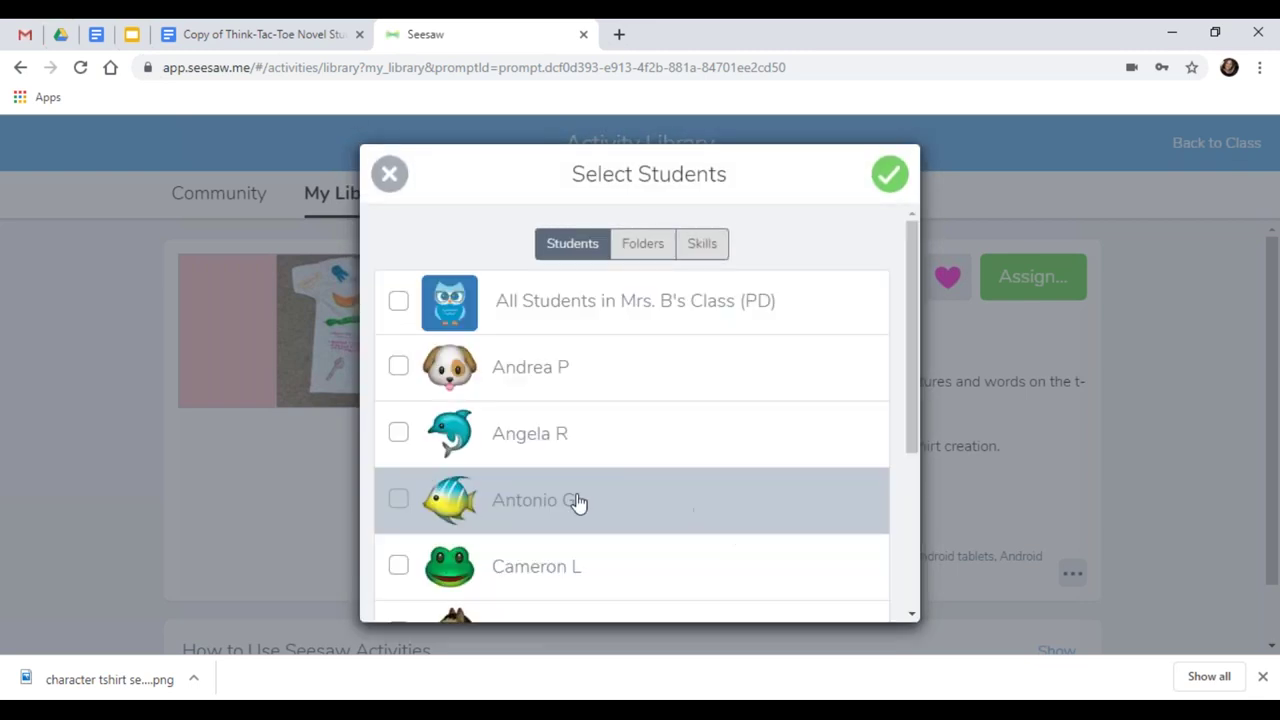
{"action": "left_click", "coordinate": [510, 368]}
{"action": "left_click", "coordinate": [536, 518]}
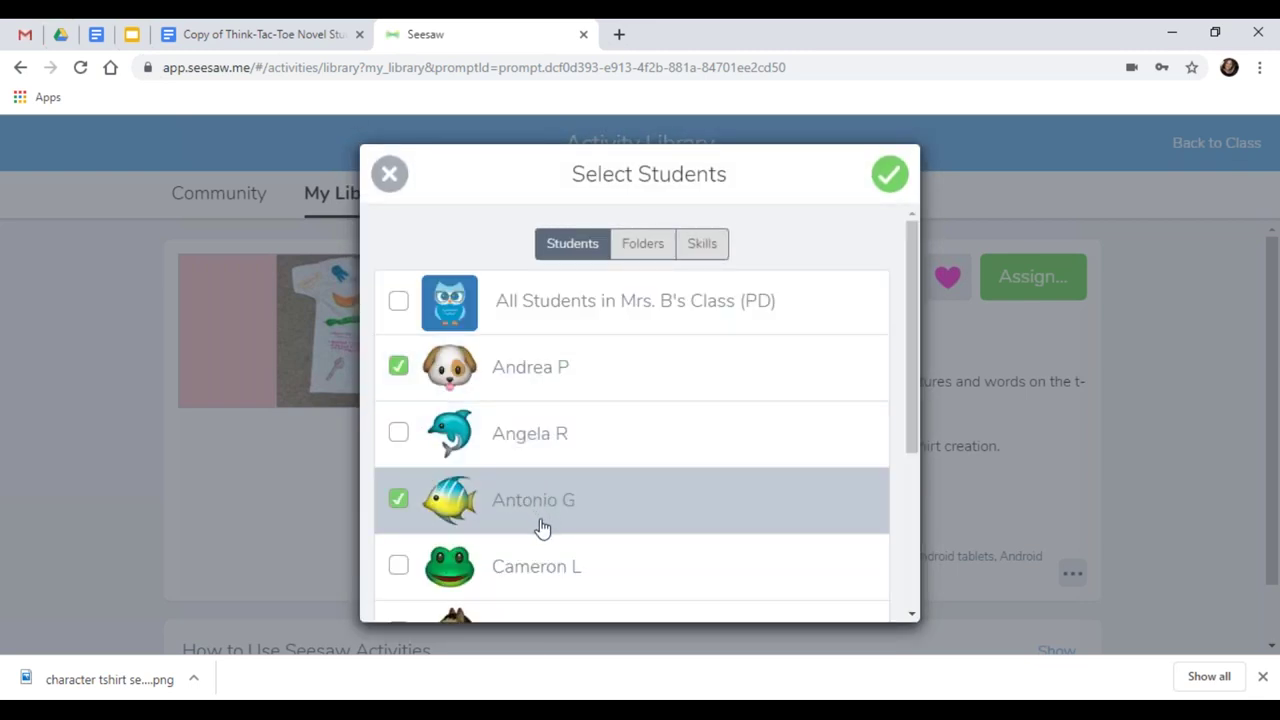
{"action": "left_click", "coordinate": [565, 568]}
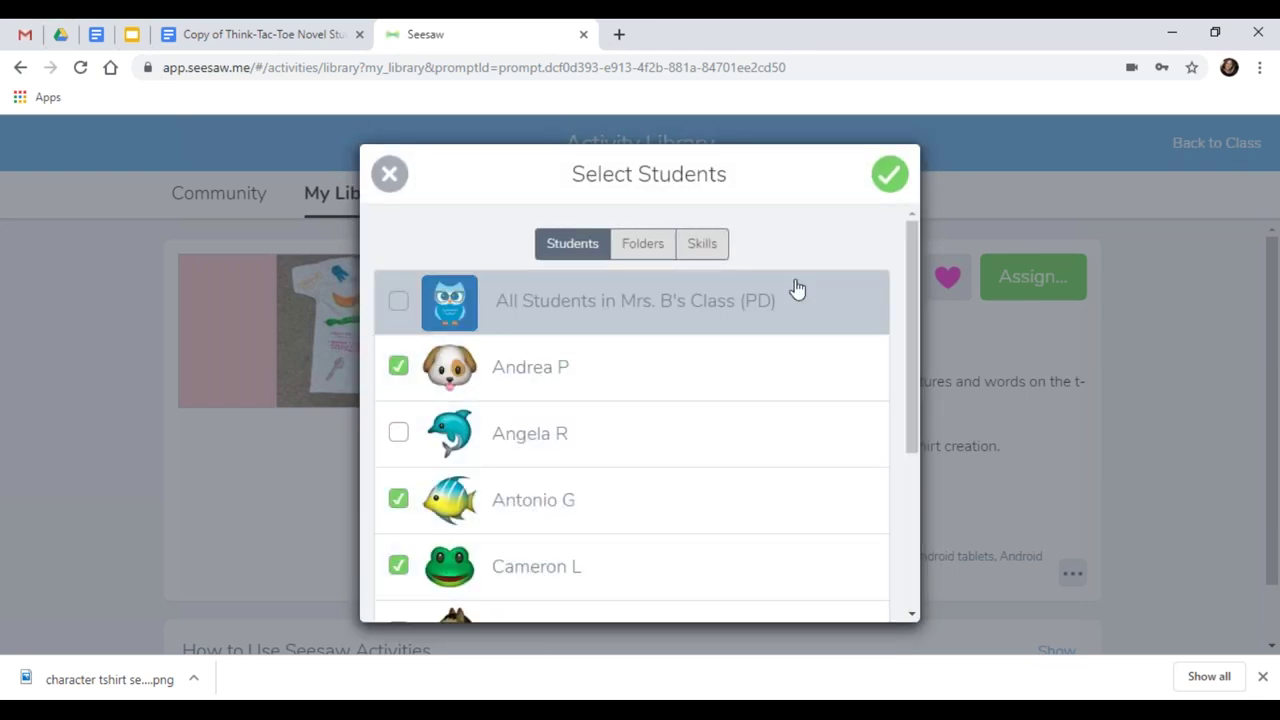
{"action": "left_click", "coordinate": [889, 177]}
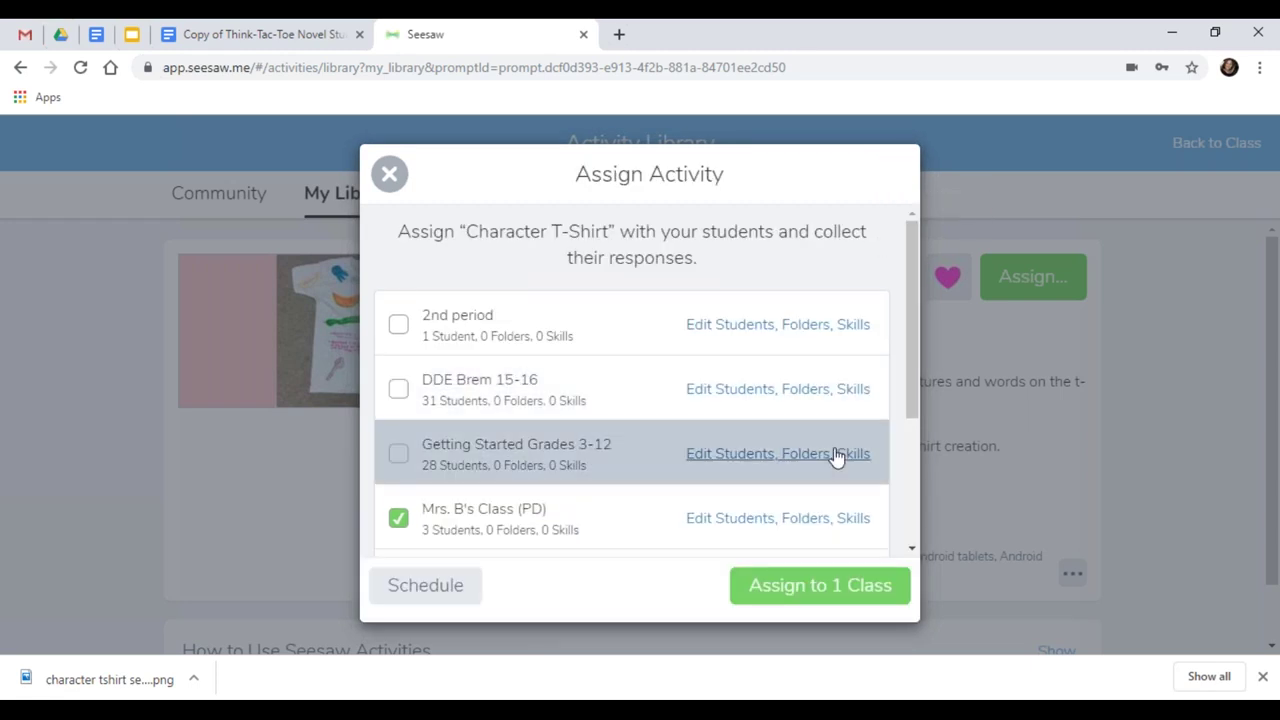
File the PD class's responses to the activity in the Language Arts folder.
{"action": "left_click", "coordinate": [808, 520]}
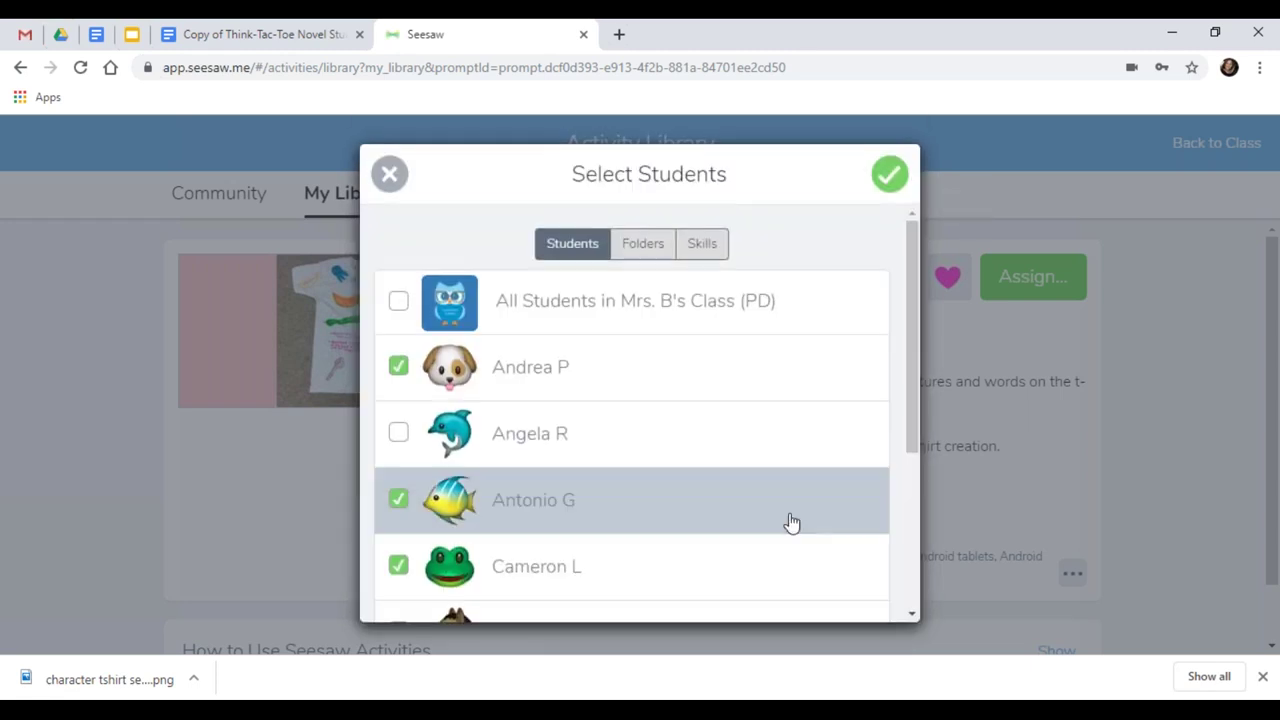
{"action": "left_click", "coordinate": [646, 245]}
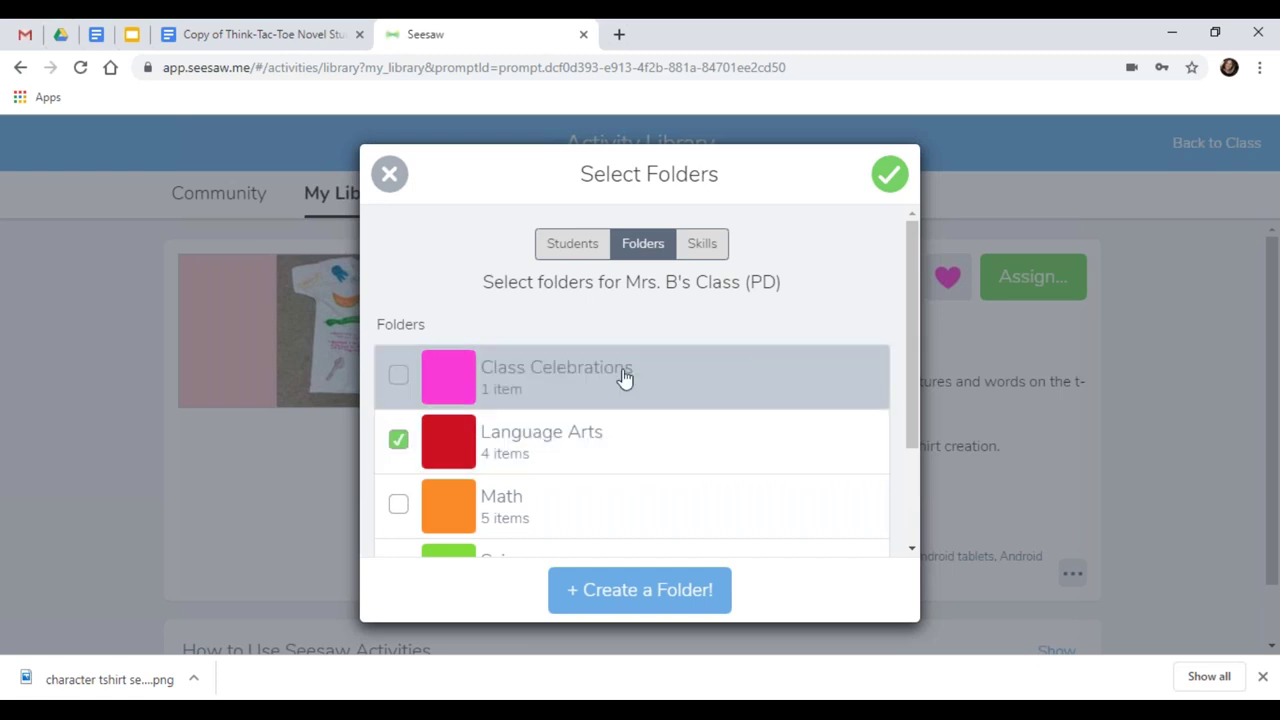
{"action": "left_click", "coordinate": [889, 177]}
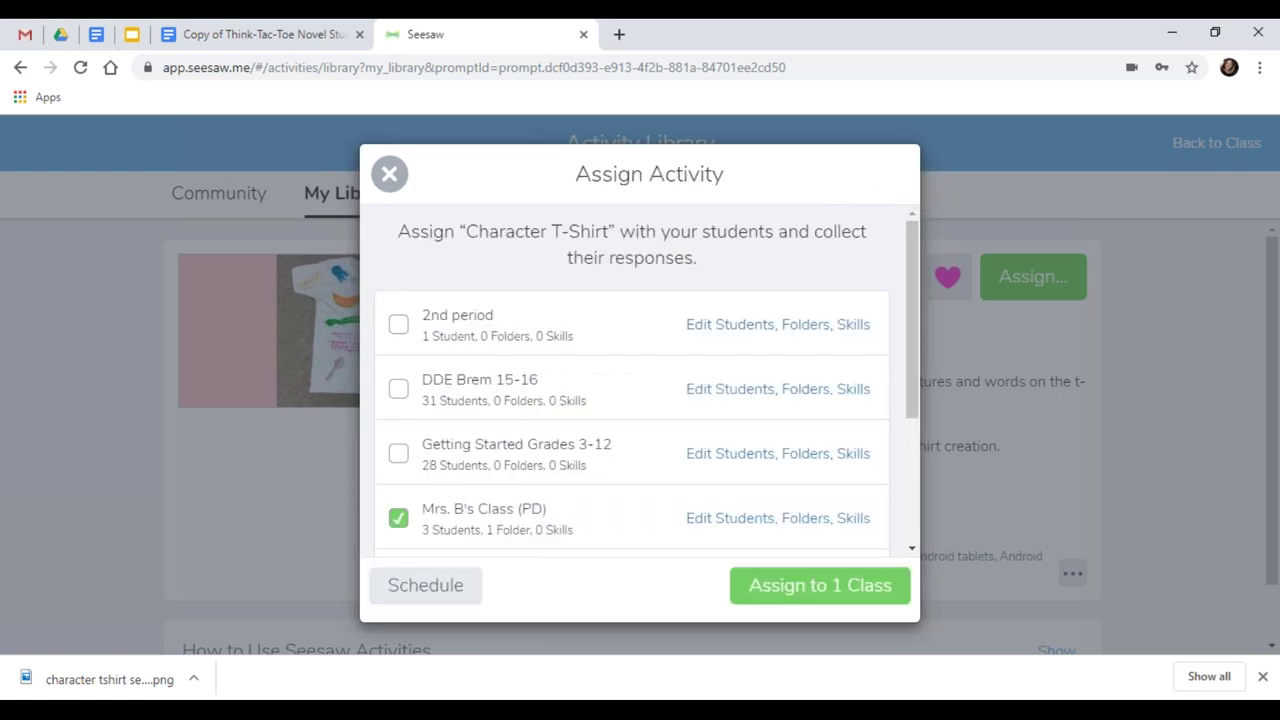
Assign the activity to the PD class only and email it to the other teachers at the school.
{"action": "left_click", "coordinate": [783, 587]}
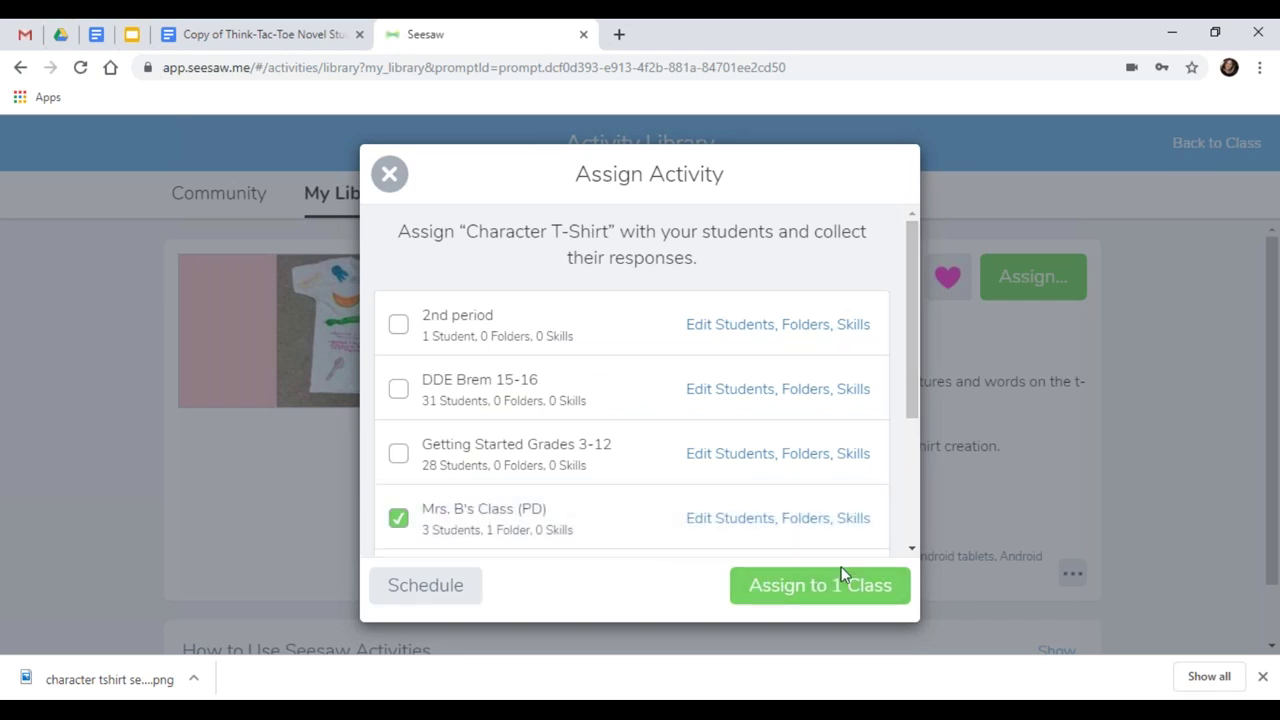
{"action": "left_click", "coordinate": [399, 459]}
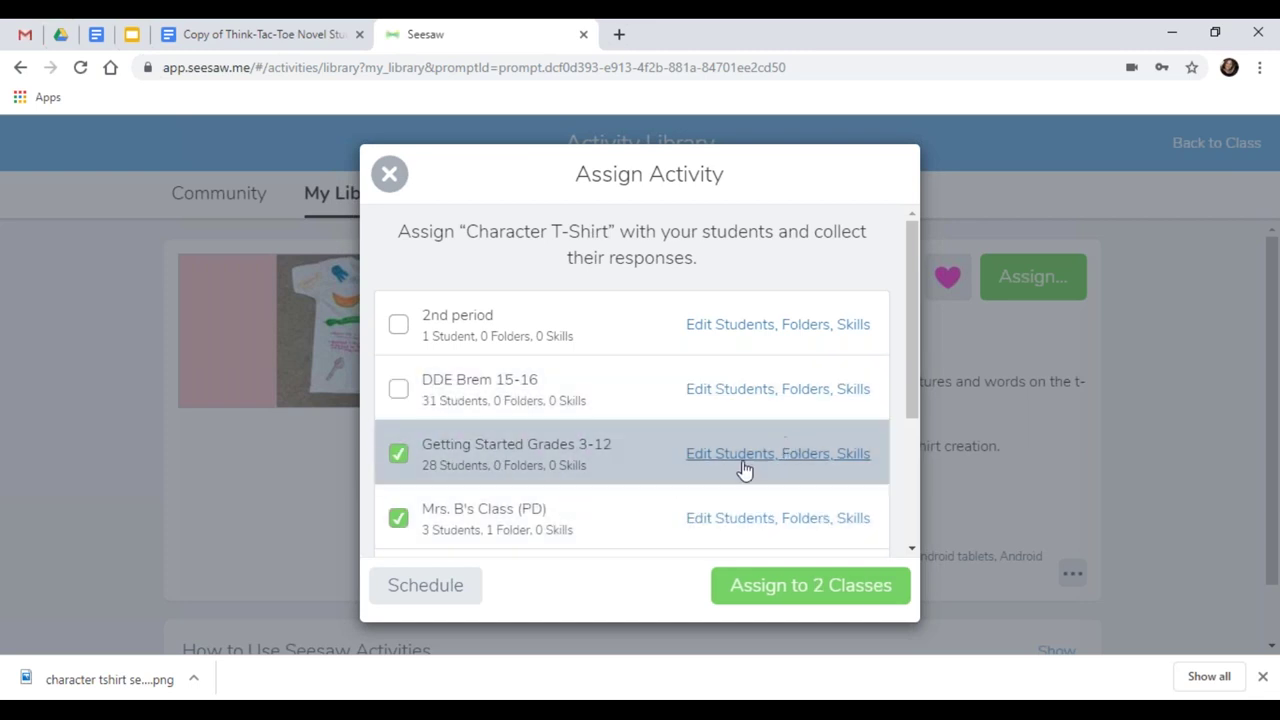
{"action": "left_click", "coordinate": [403, 465]}
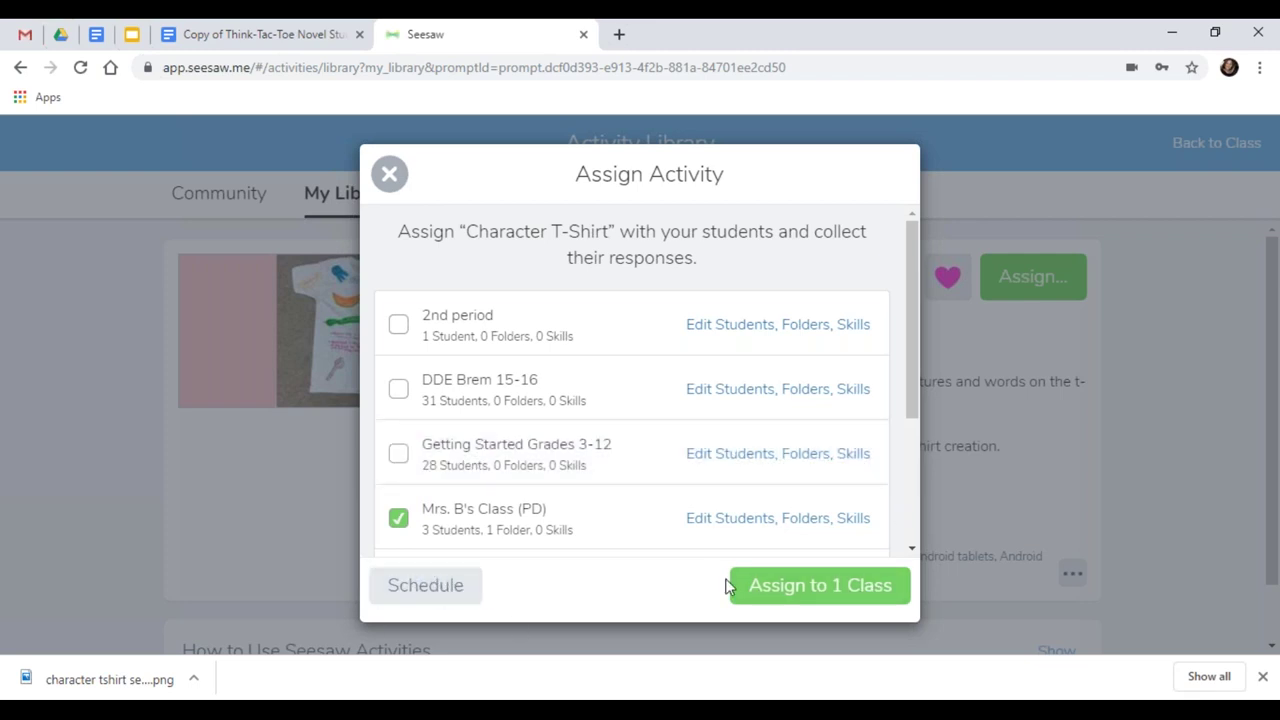
{"action": "left_click", "coordinate": [866, 586]}
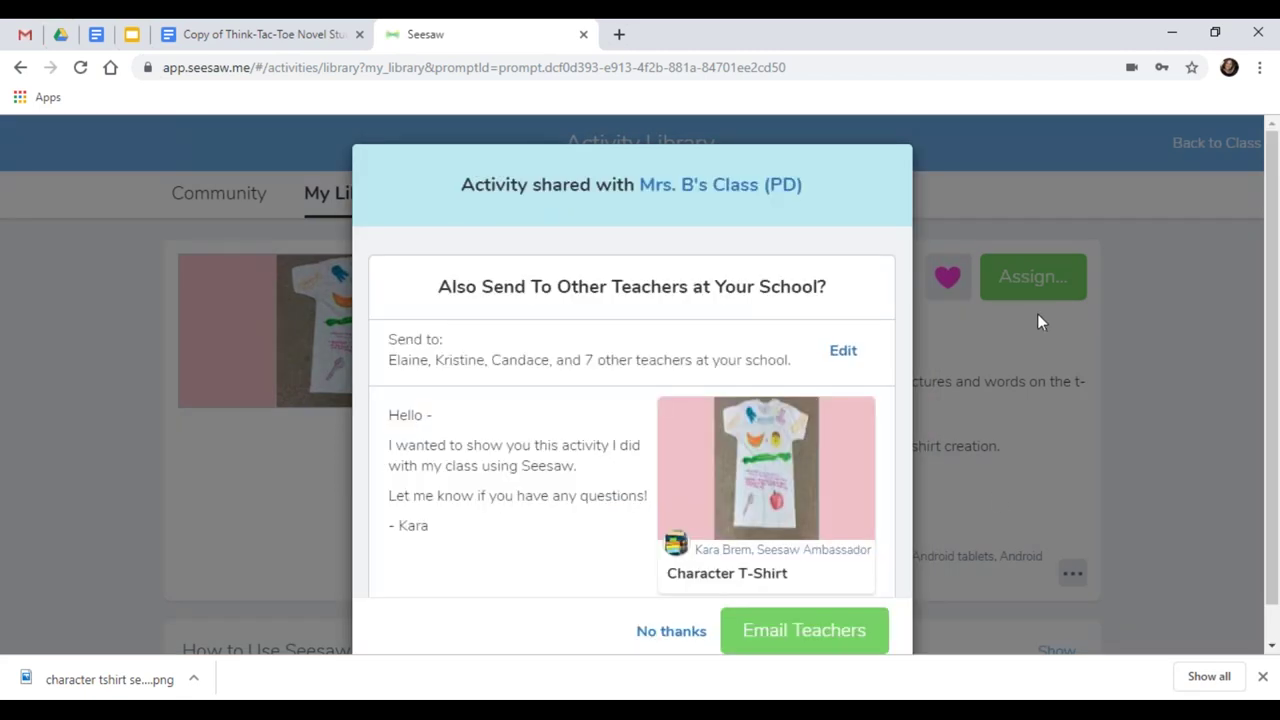
{"action": "left_click", "coordinate": [815, 630]}
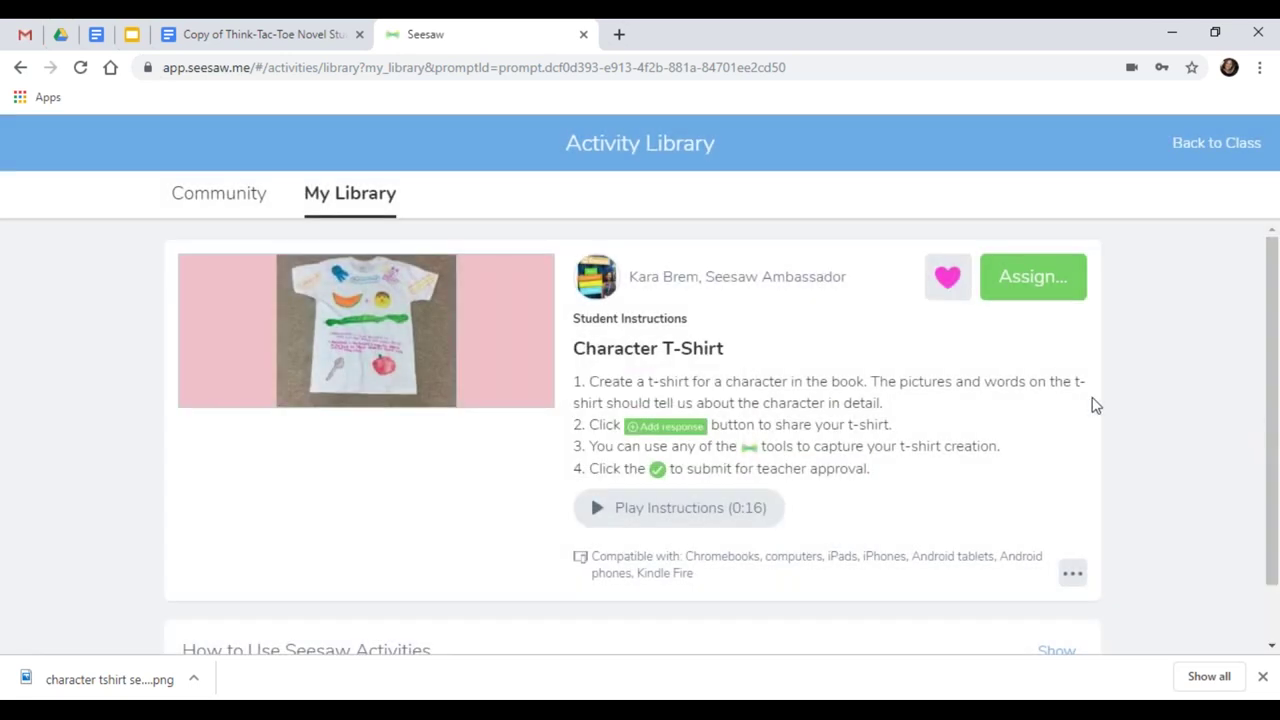
Copy the Character T-Shirt activity's link from its sharing options.
{"action": "left_click", "coordinate": [1035, 280]}
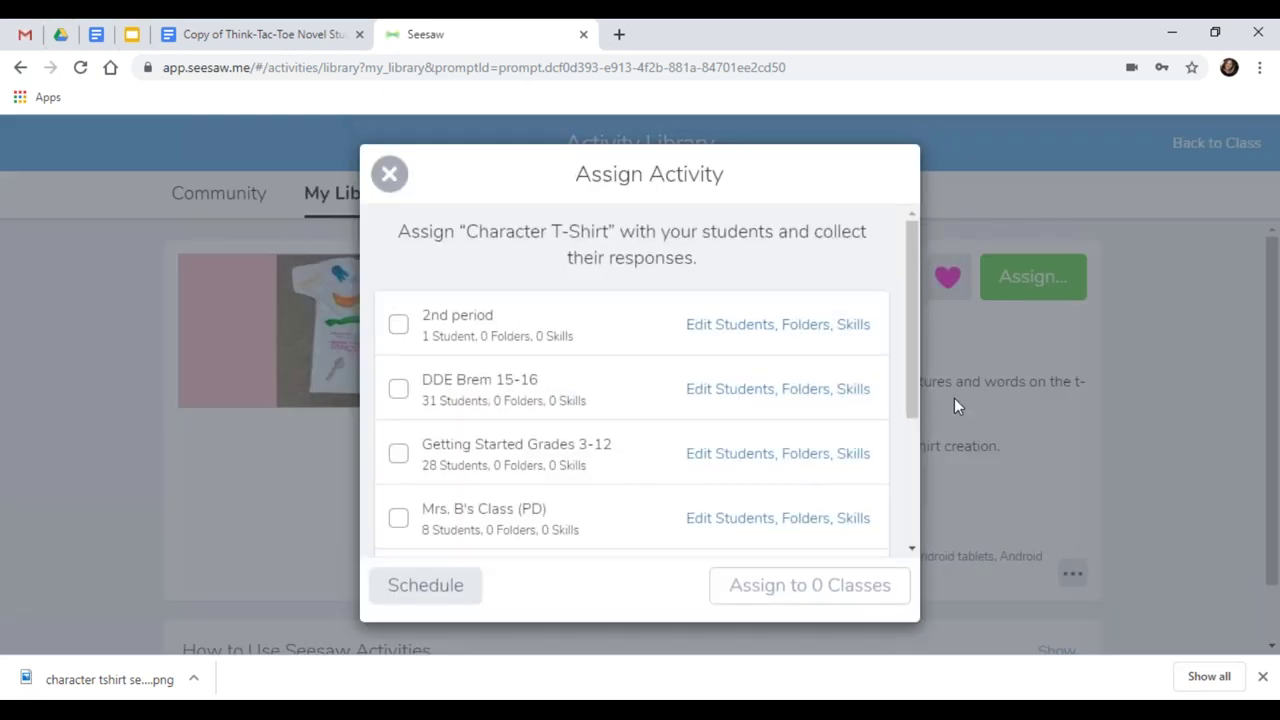
{"action": "left_click", "coordinate": [390, 175]}
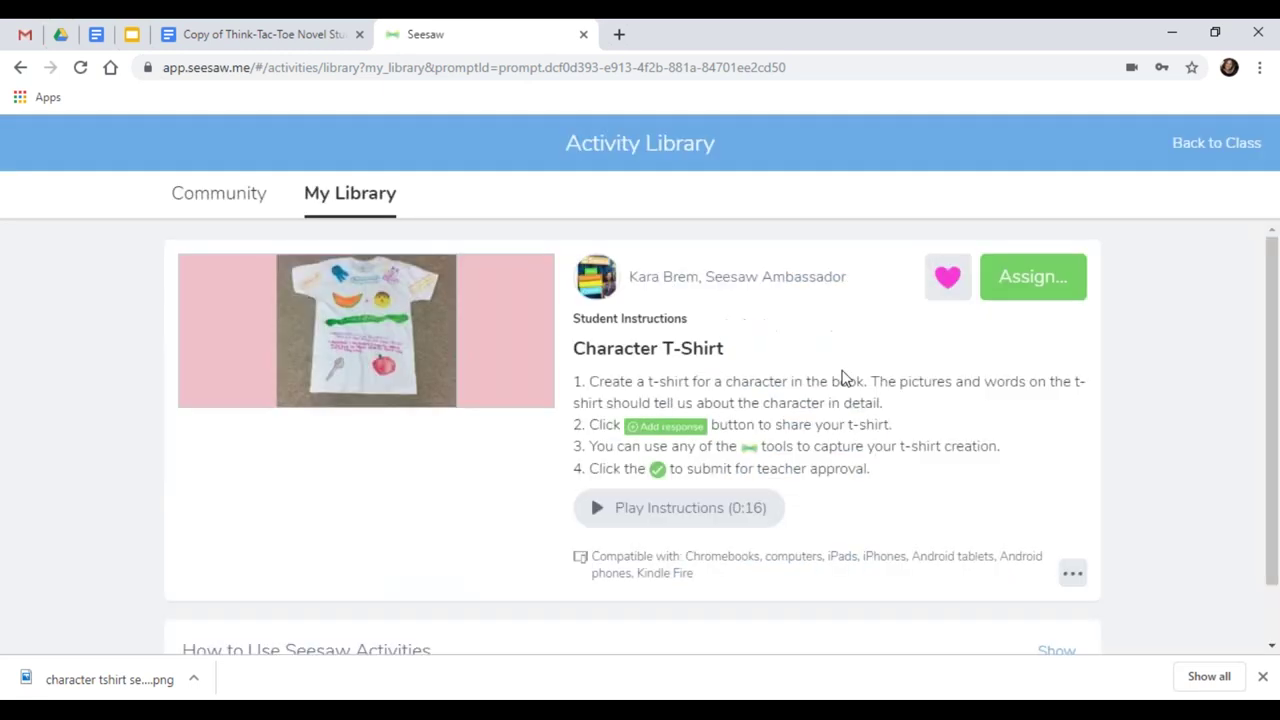
{"action": "left_click", "coordinate": [1072, 586]}
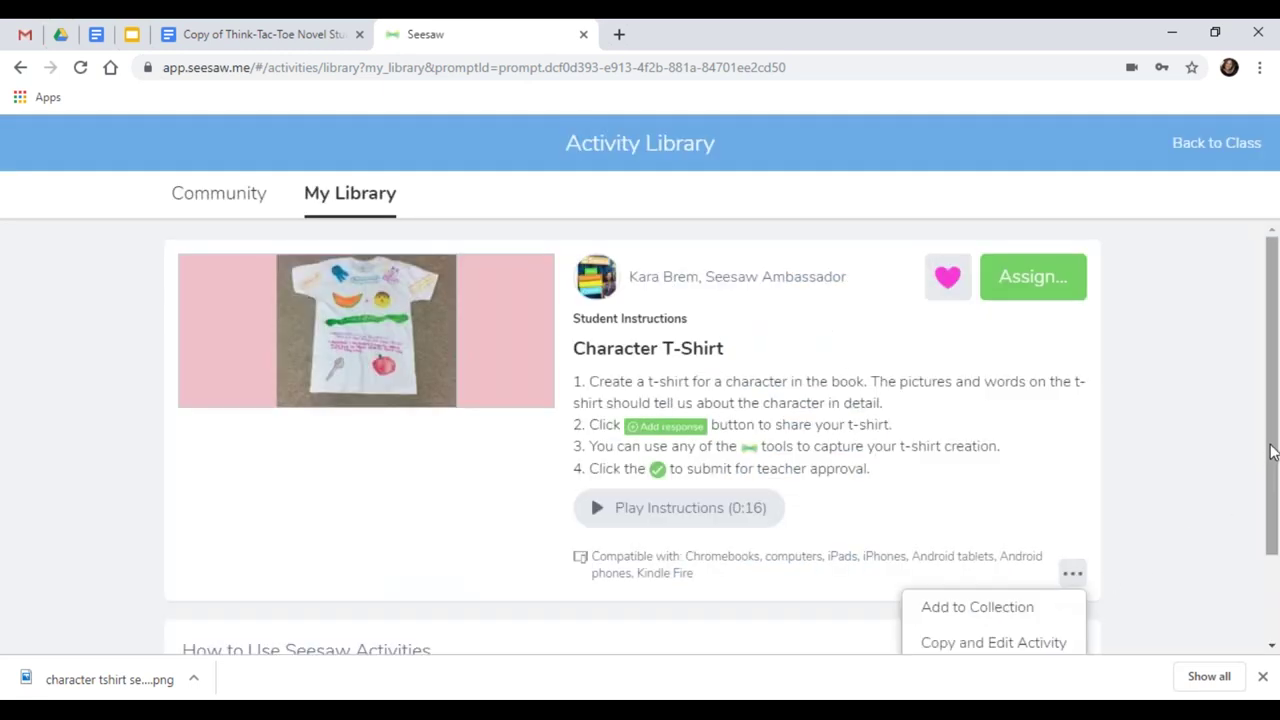
{"action": "left_click", "coordinate": [966, 635]}
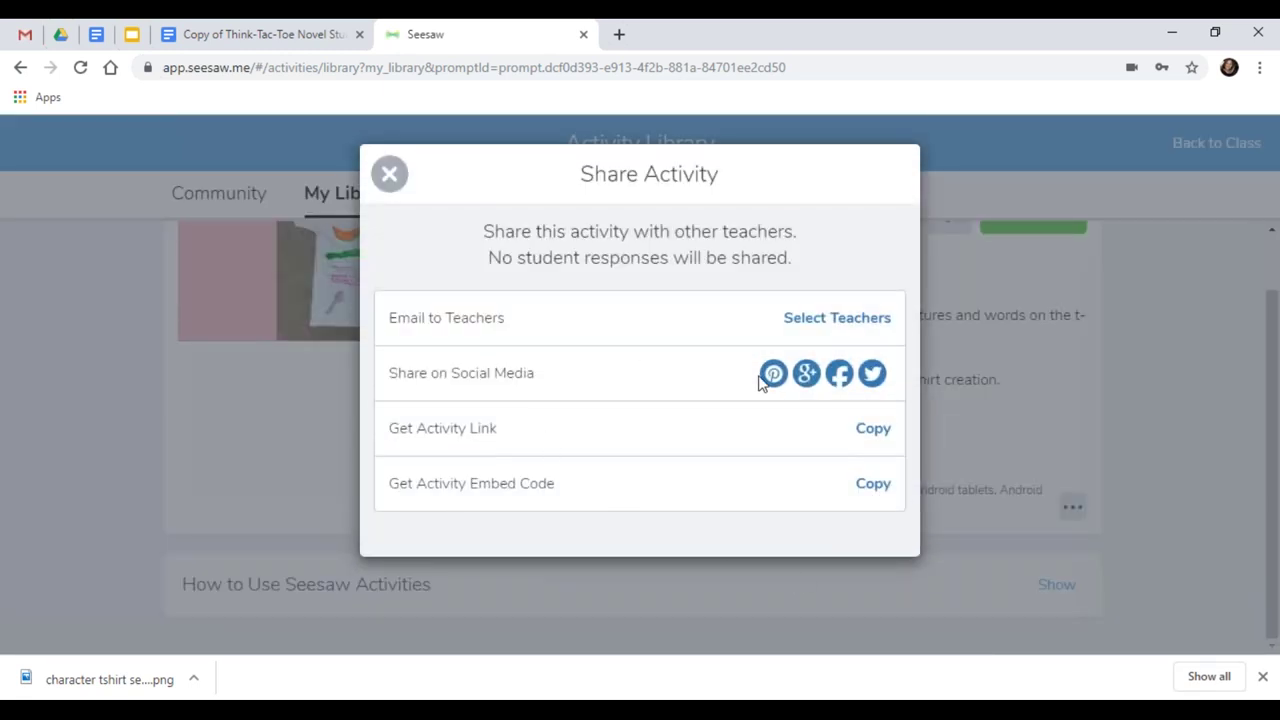
{"action": "left_click", "coordinate": [873, 430]}
{"action": "left_click", "coordinate": [389, 175]}
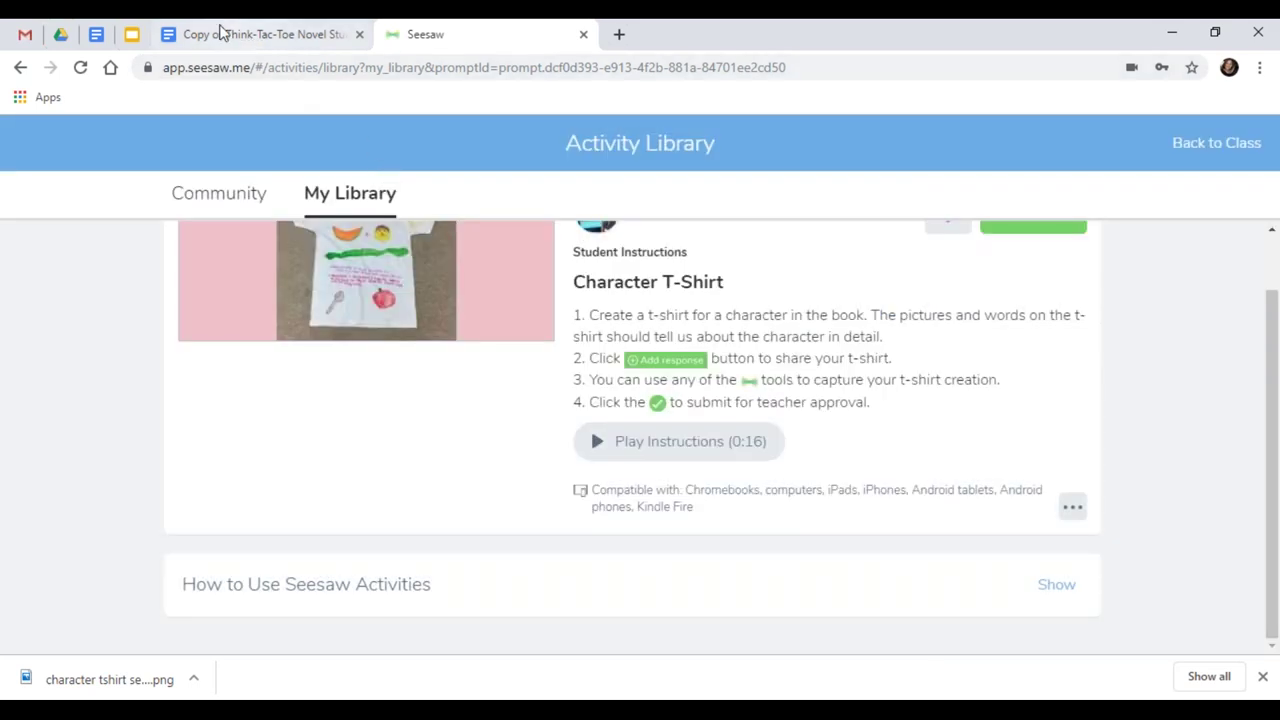